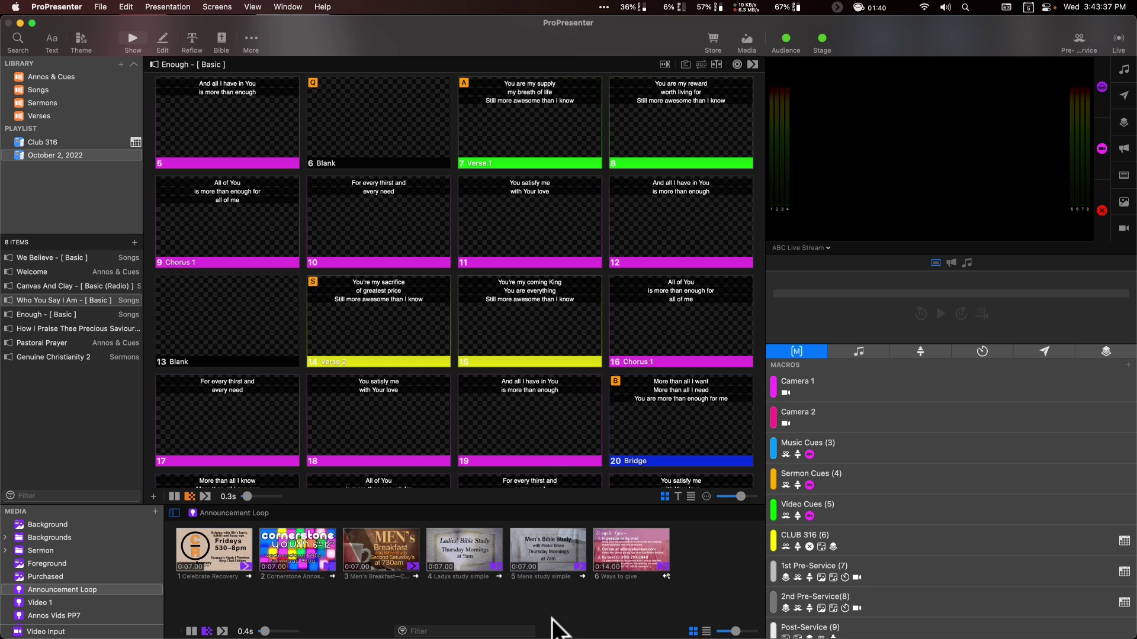
Launch Safari from the Dock to its Start Page, briefly opening and closing the Applications stack.
mouse_move(553, 637)
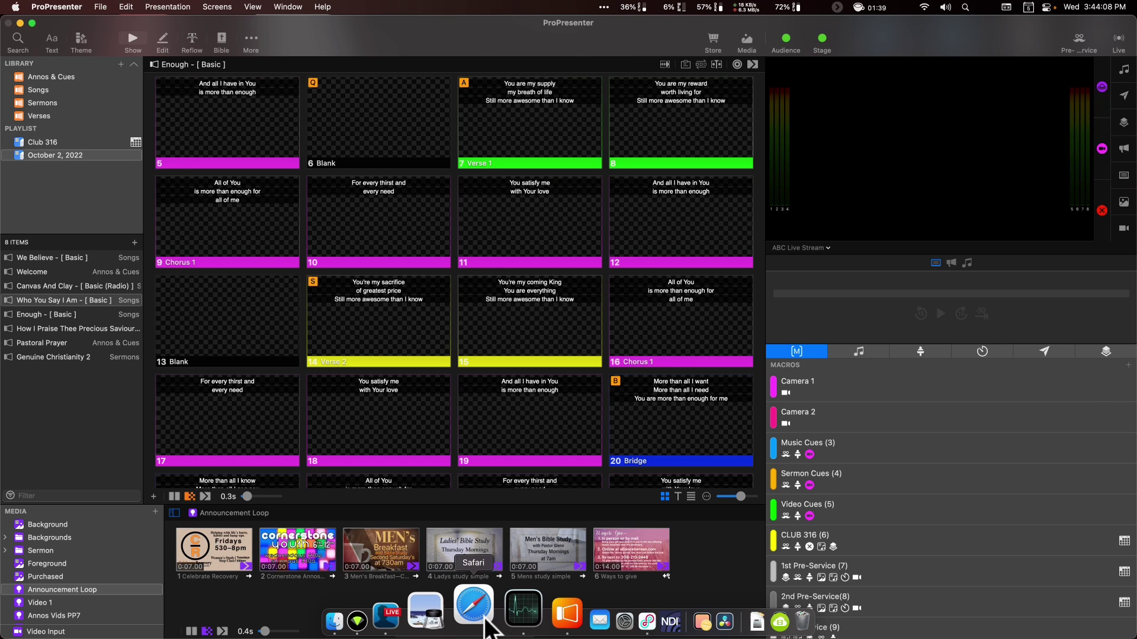
left_click(481, 623)
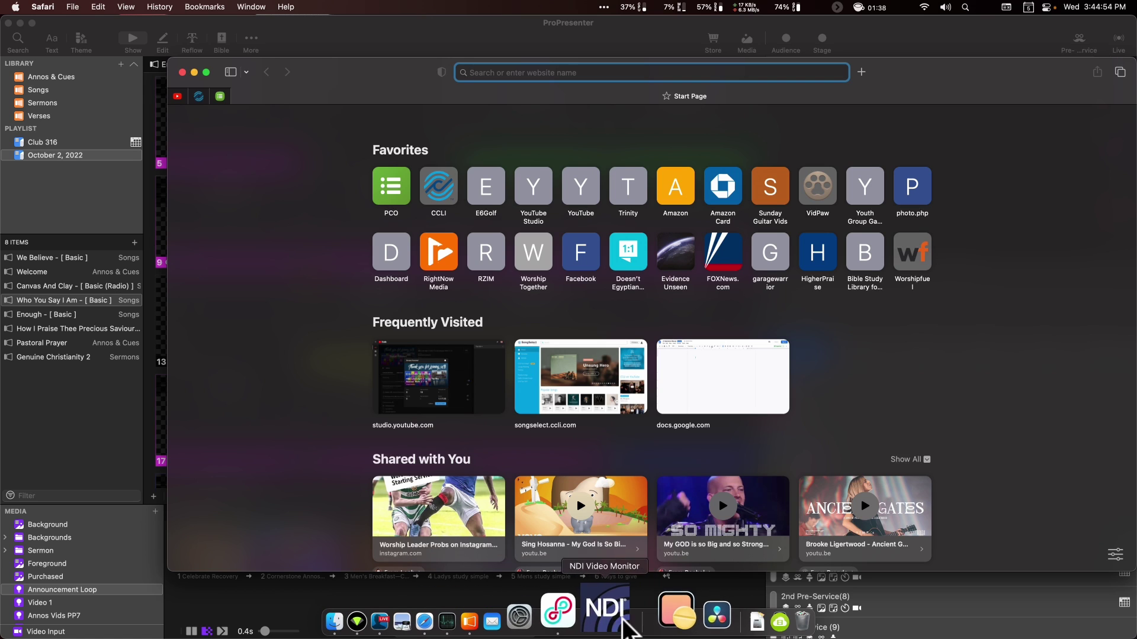
left_click(729, 616)
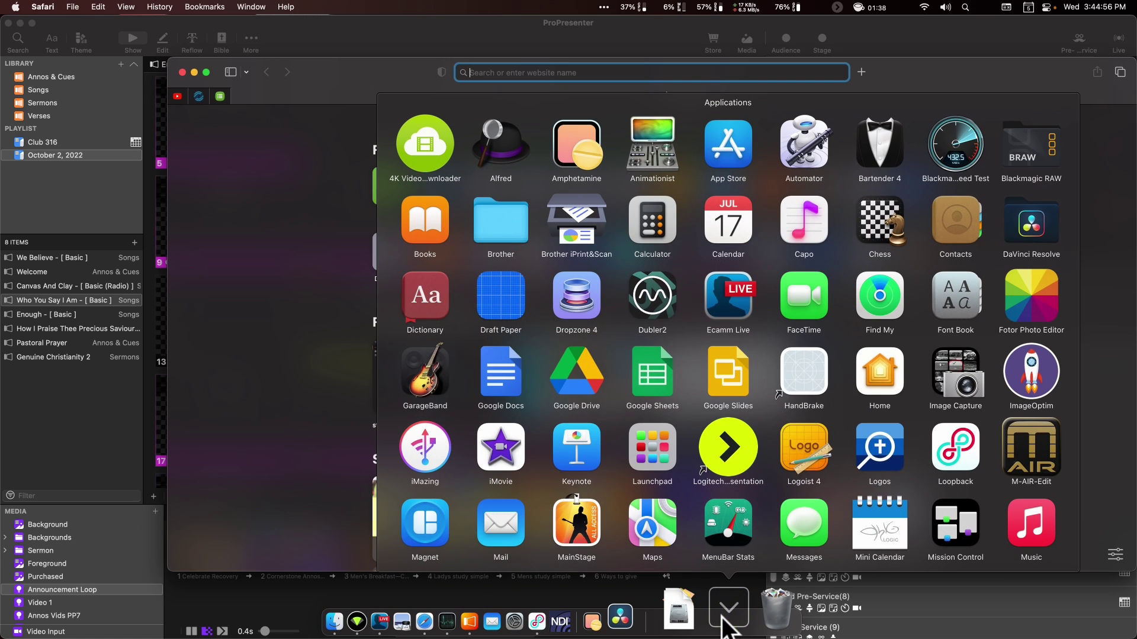
left_click(723, 619)
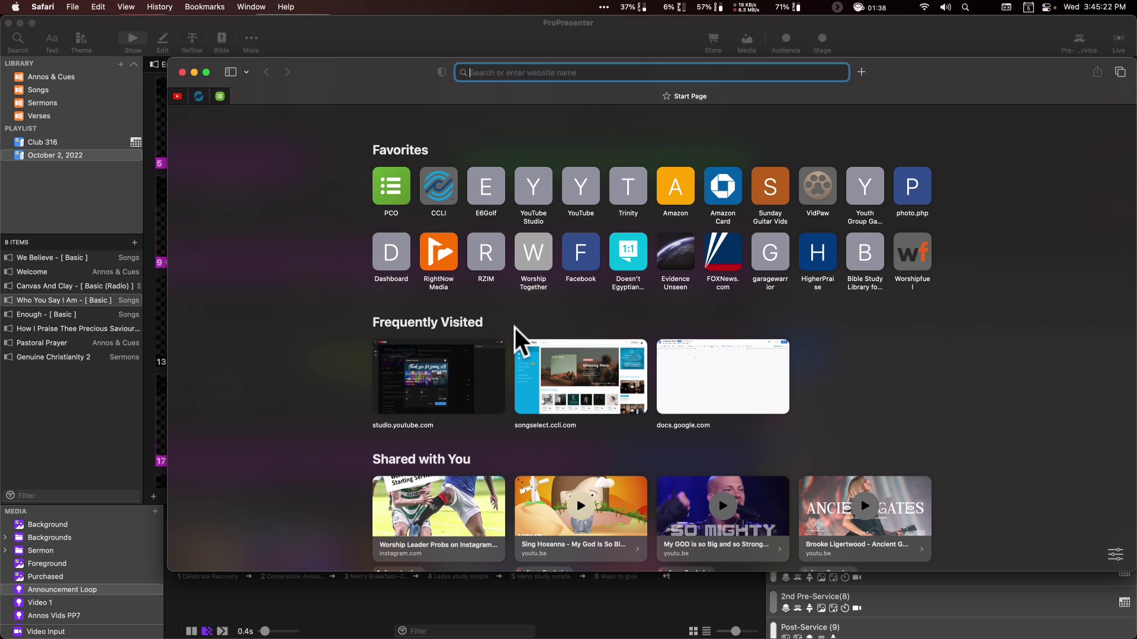
key("super+Tab")
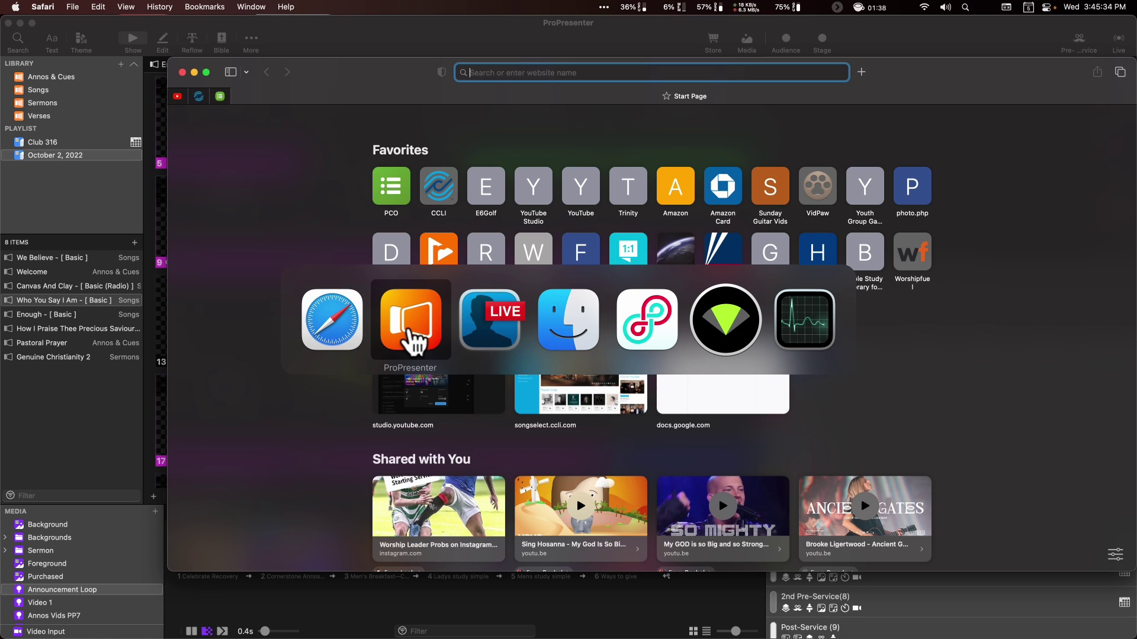
left_click(414, 339)
key("super+Tab")
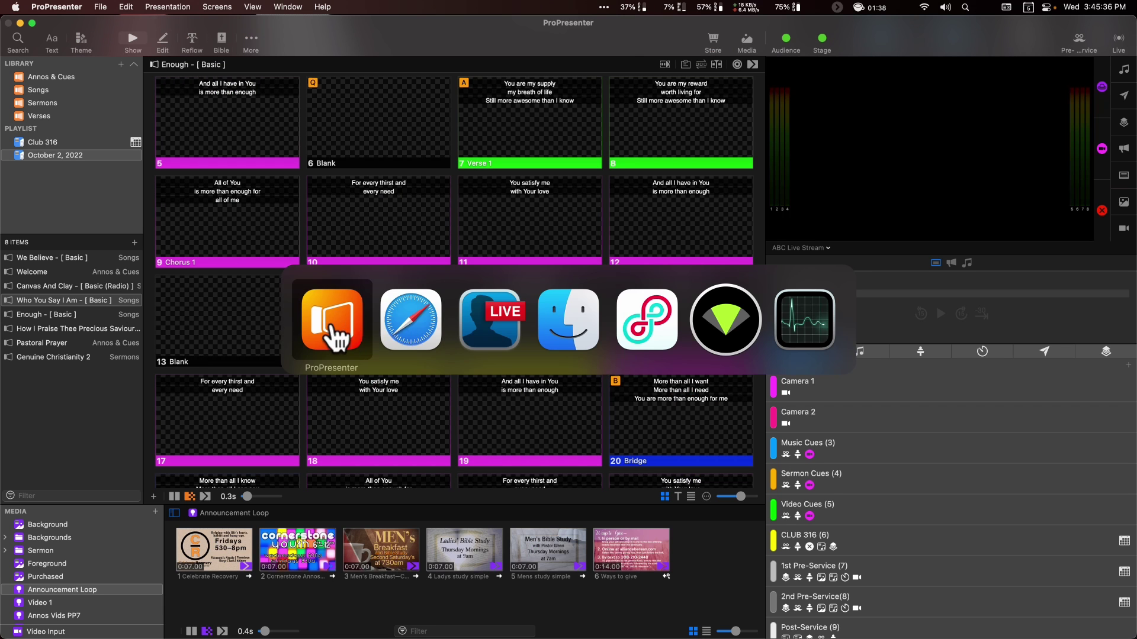
key("super+Tab")
key("super+Tab")
key("super+Tab")
key("super+Tab")
key("super+Tab")
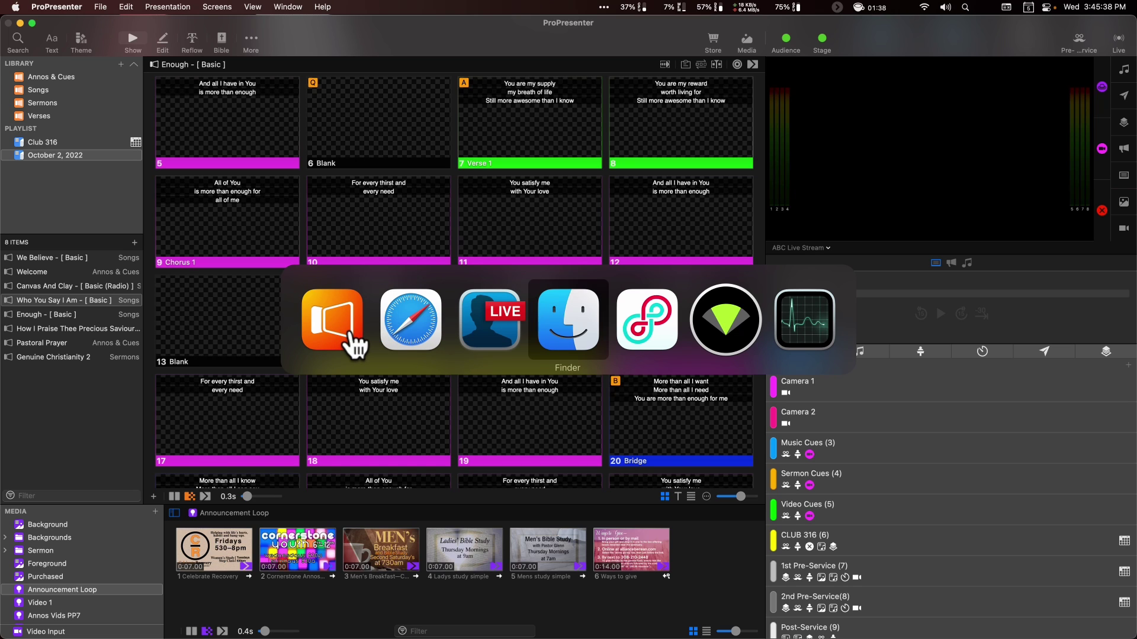
key("super+Tab")
key("super+Tab")
key("super+Tab")
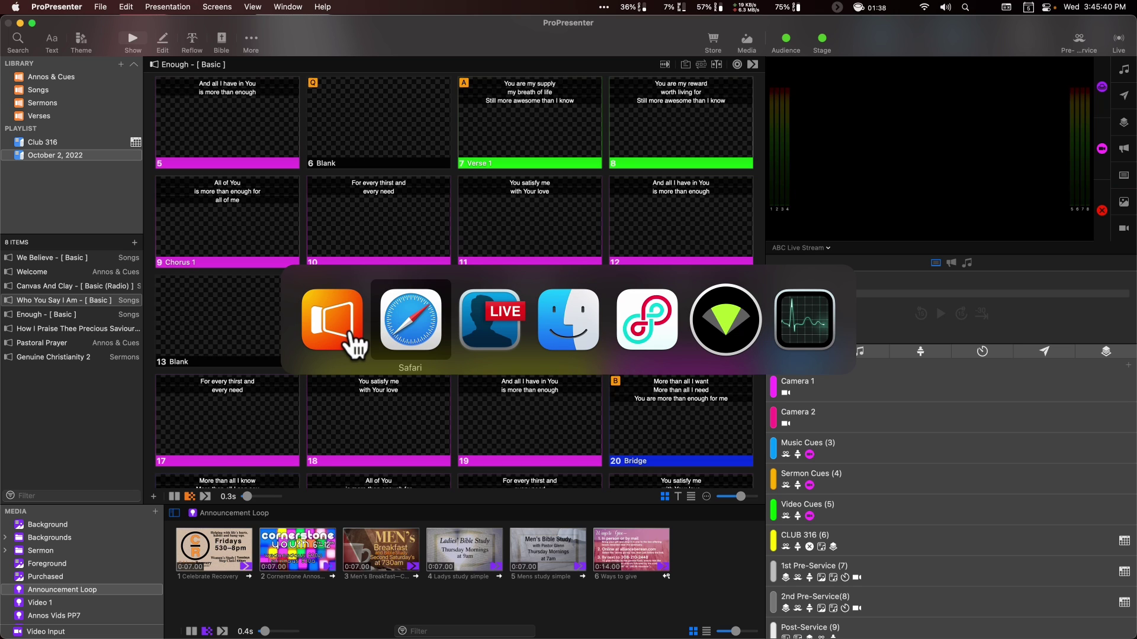
key("super+Tab")
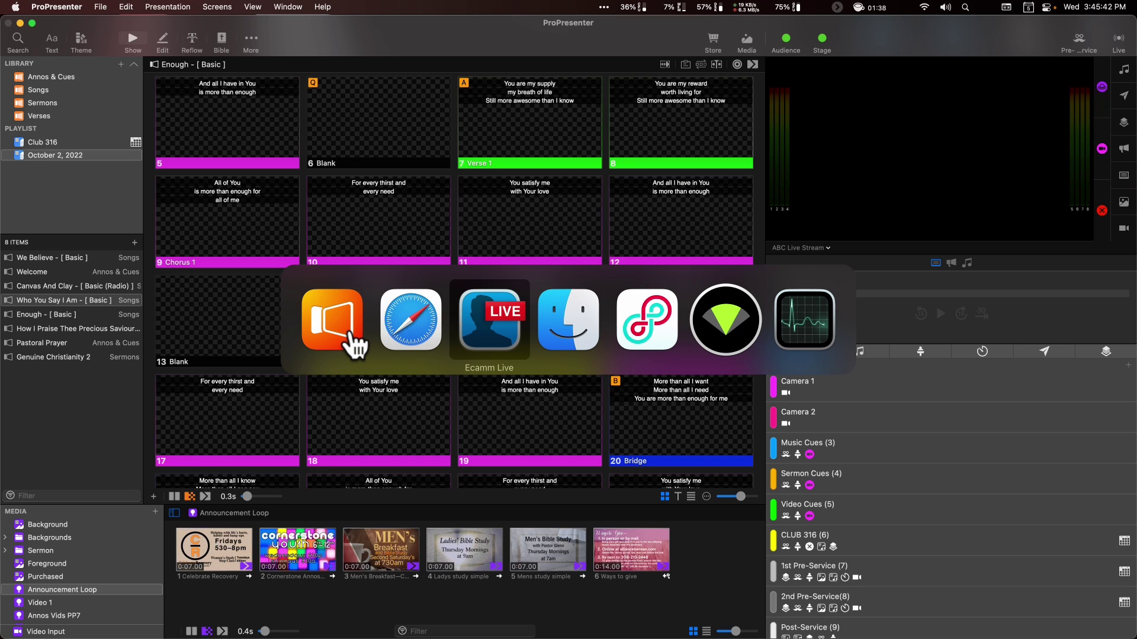
key("super+shift+Tab")
key("super+shift+Tab")
key("super+shift+Tab")
key("super+shift+Tab")
key("super+shift+Tab")
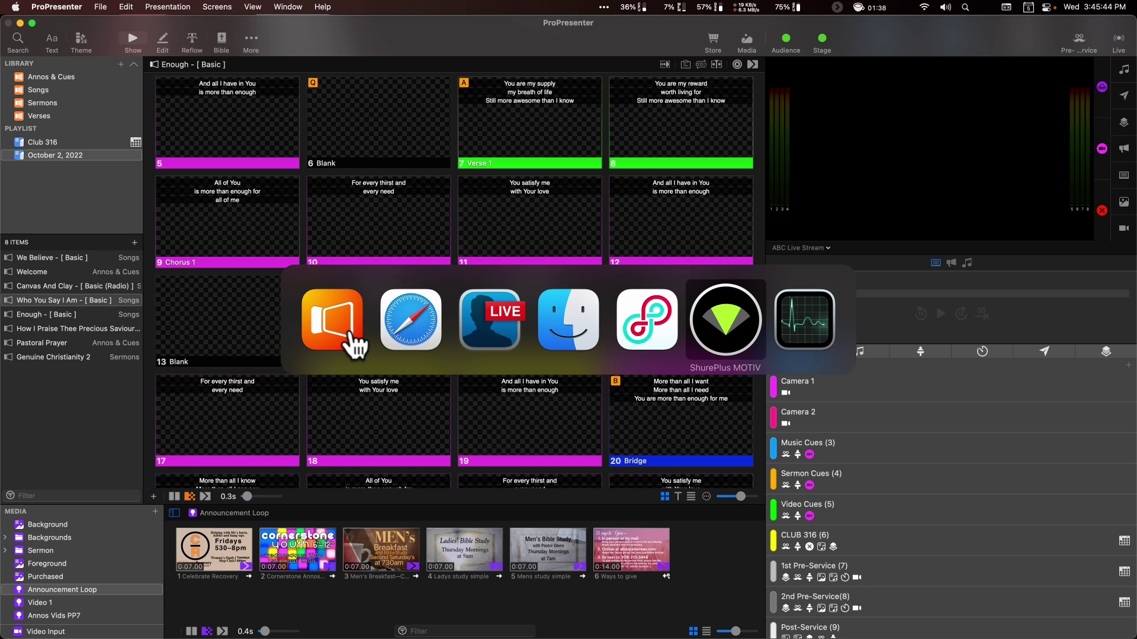
key("super+shift+Tab")
key("super+shift+Tab")
key("super+shift+Tab")
key("super+shift+Tab")
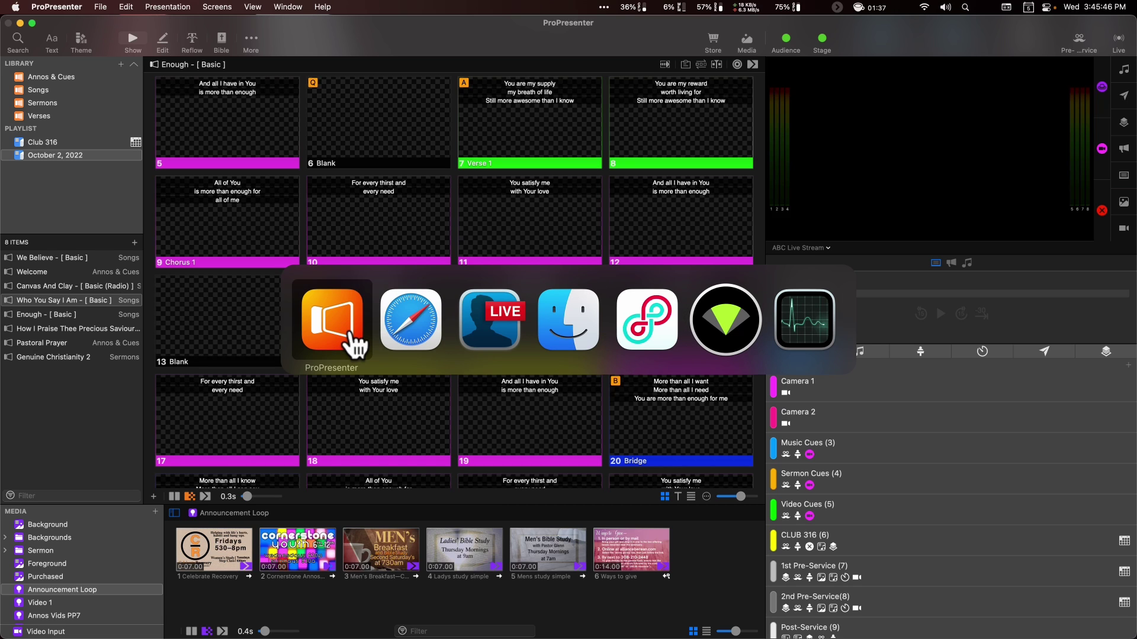
key("super+Tab")
key("super+Tab")
key("super+Tab")
key("super+Tab")
key("super+Tab")
key("super+Tab")
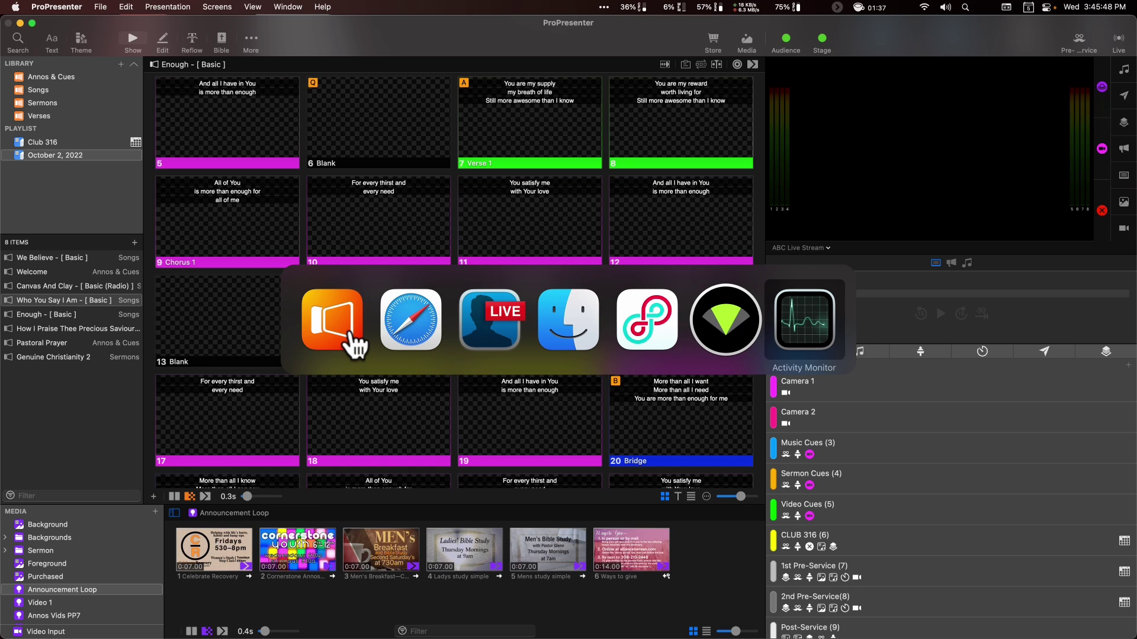
key("super+Tab")
Switch to Safari, close its window, and quit Safari from the Safari menu.
key("super+Tab")
key("super+Tab")
key("super+Tab")
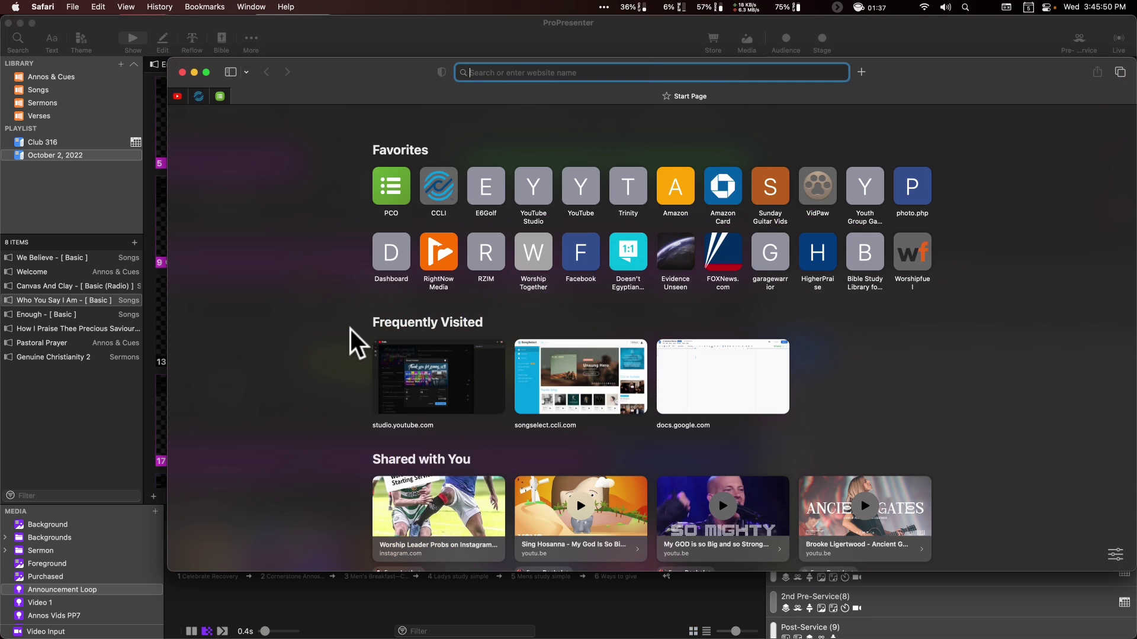
key("super+Tab")
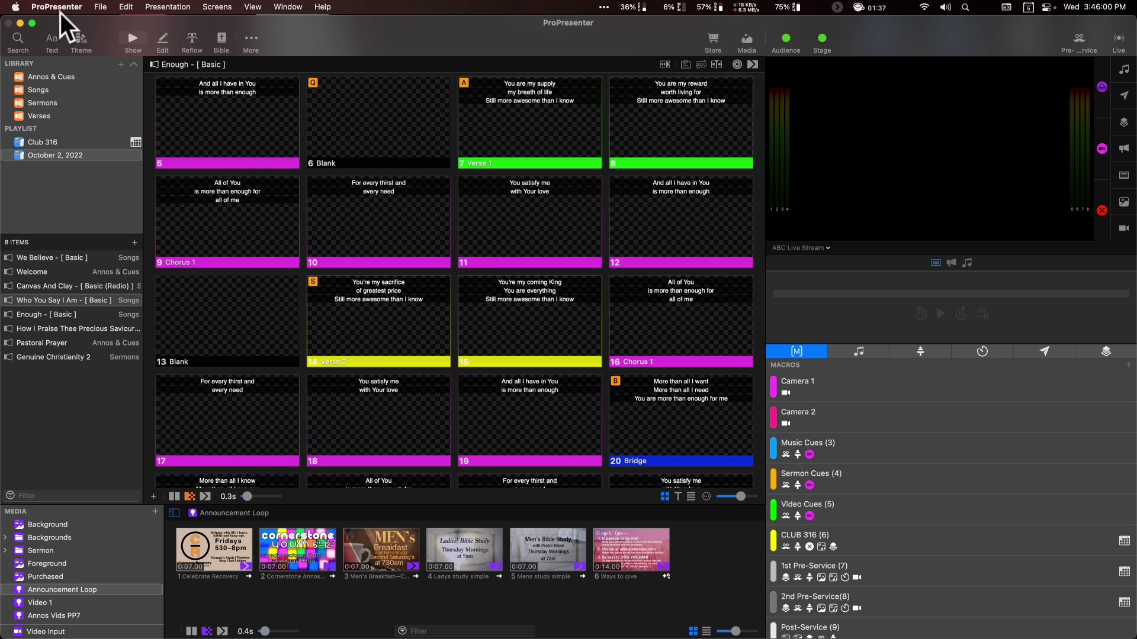
key("super+Tab")
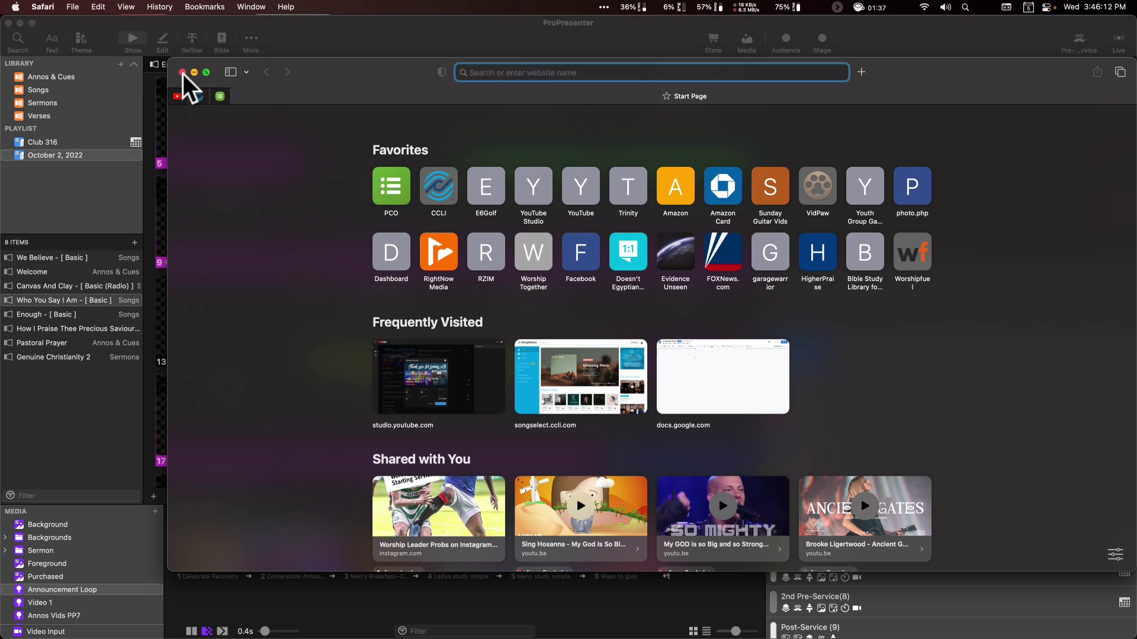
left_click(183, 73)
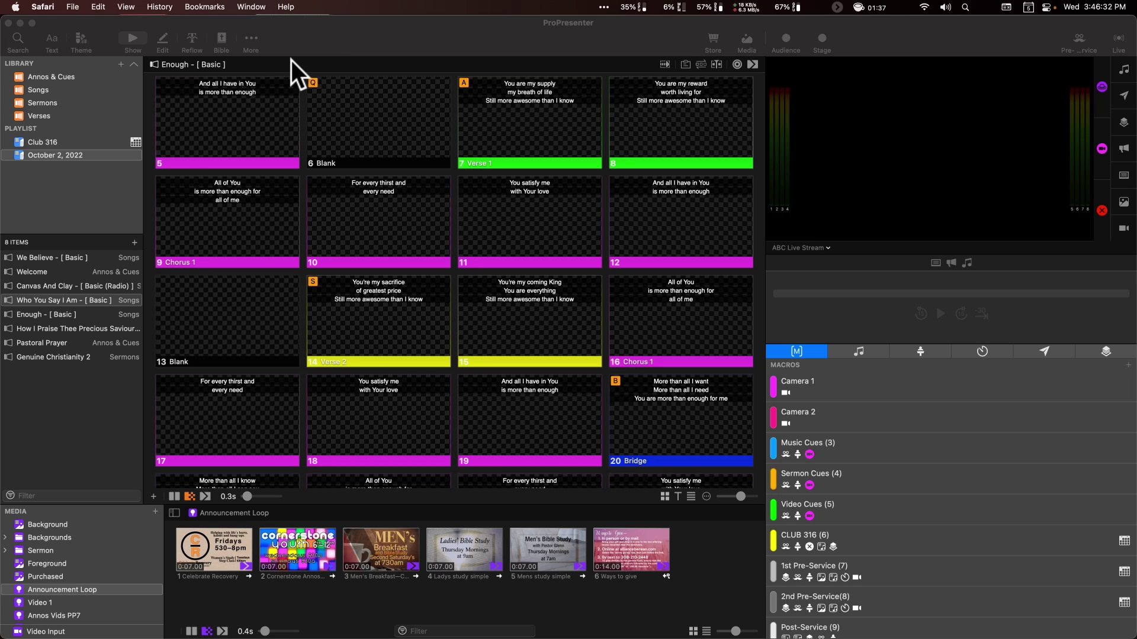
left_click(46, 8)
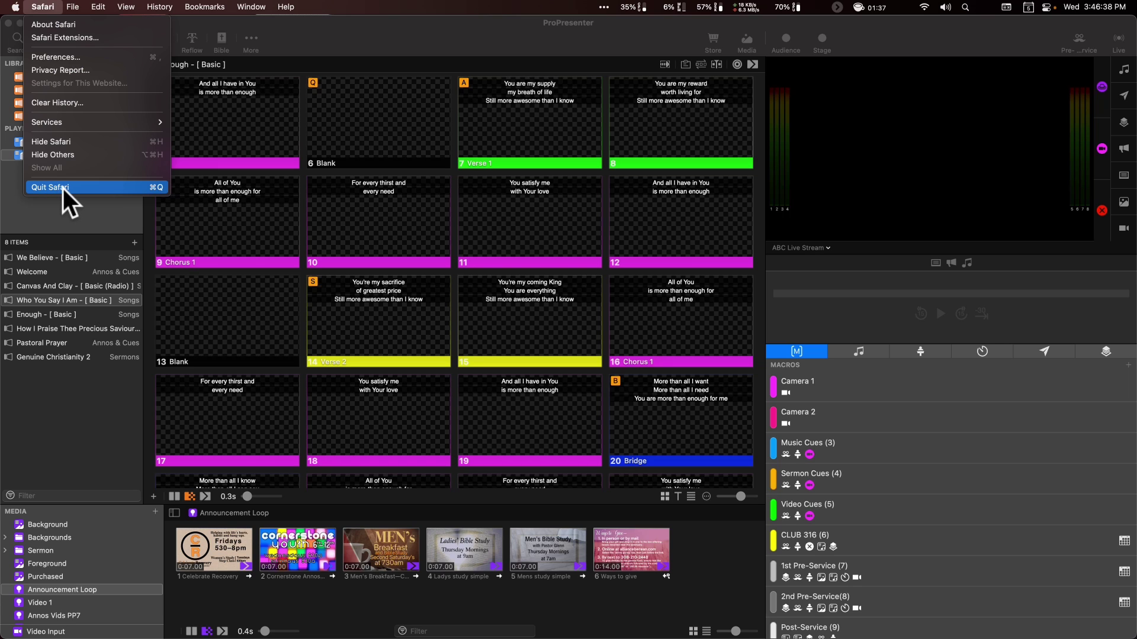
left_click(99, 188)
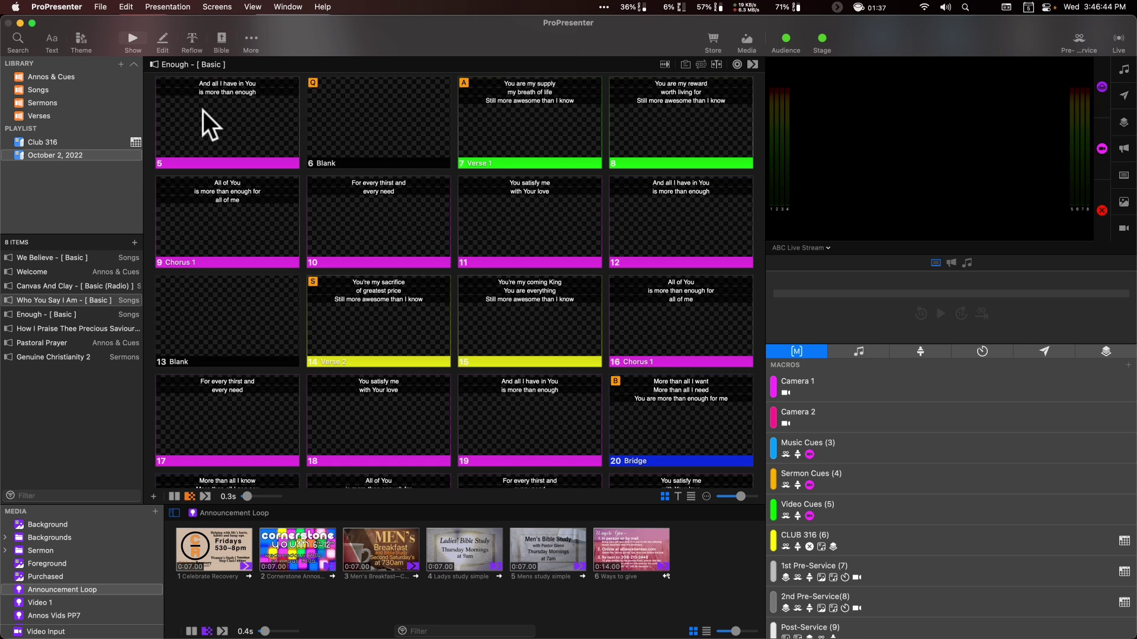
mouse_move(489, 636)
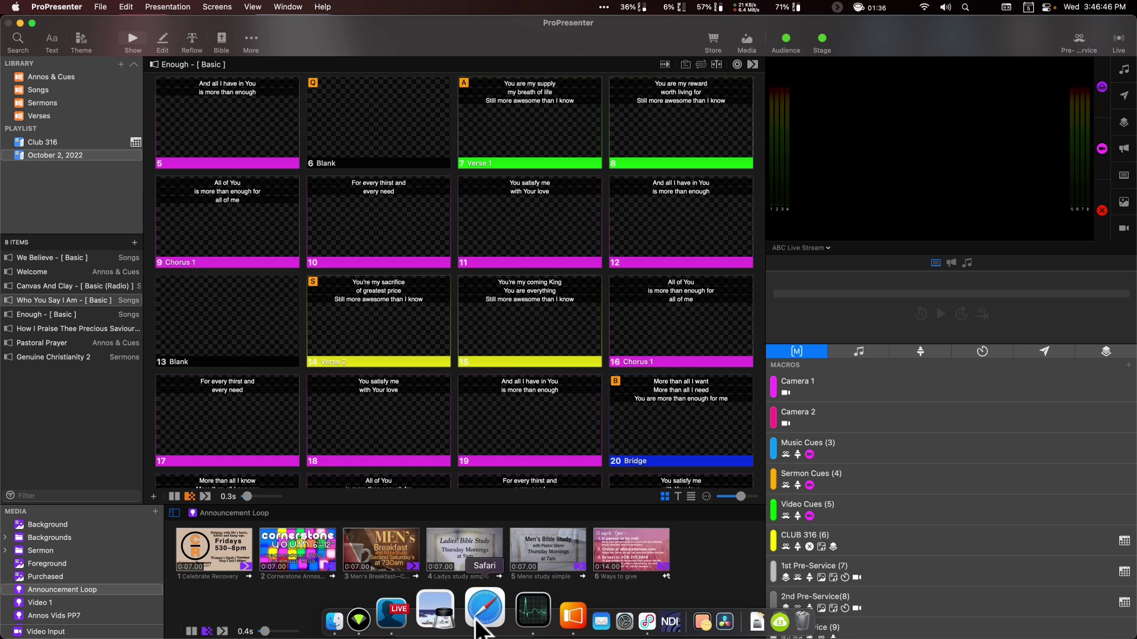
left_click(484, 607)
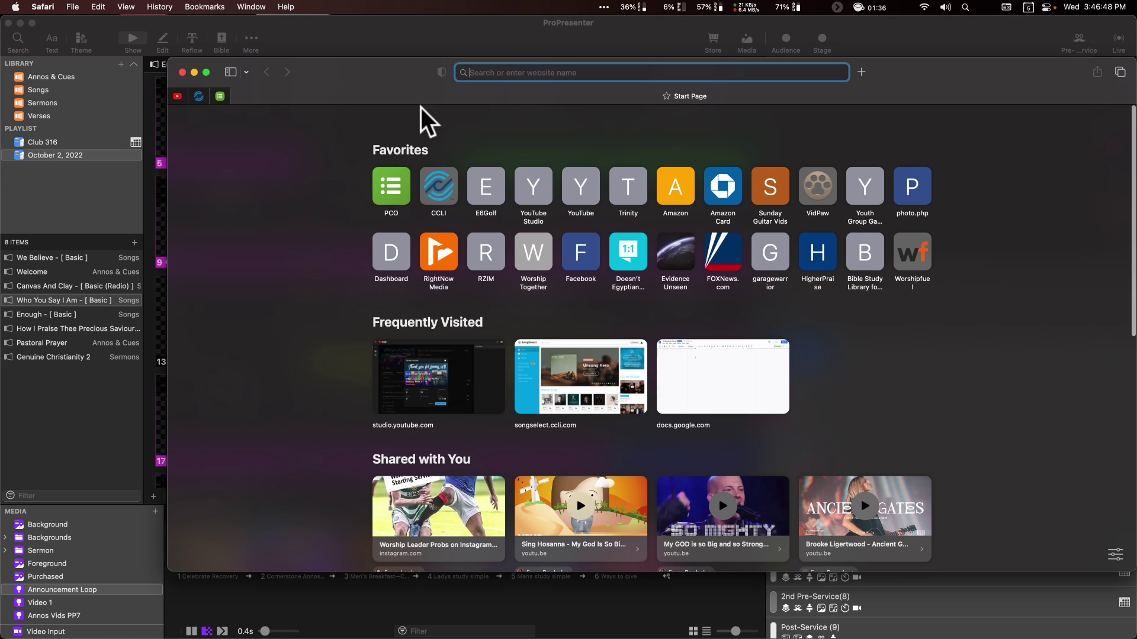
left_click(177, 96)
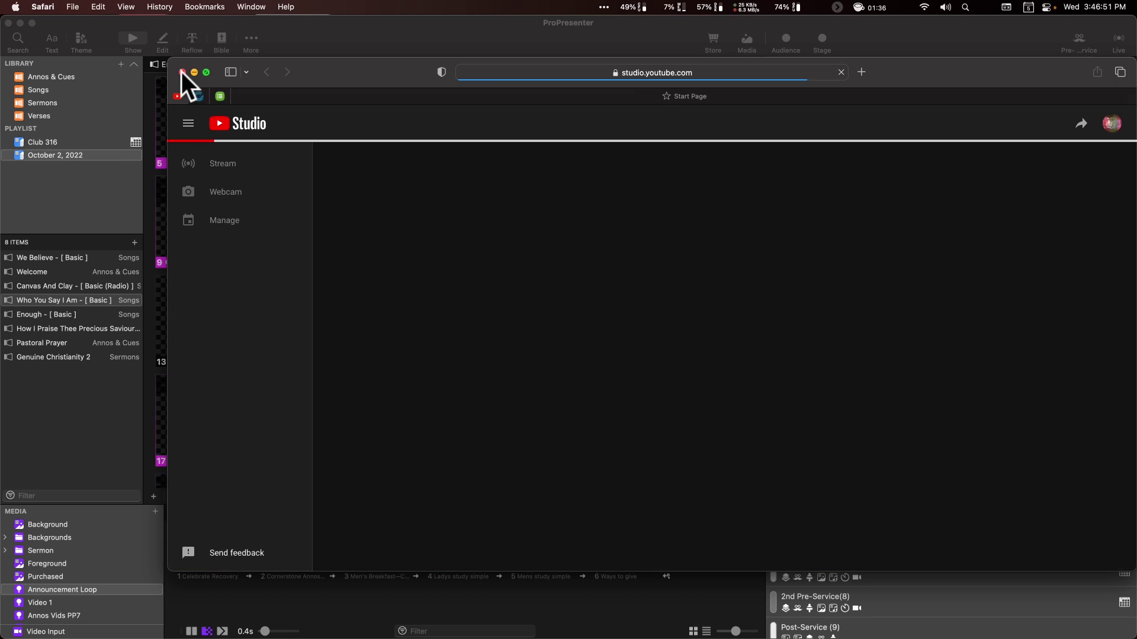
left_click(182, 72)
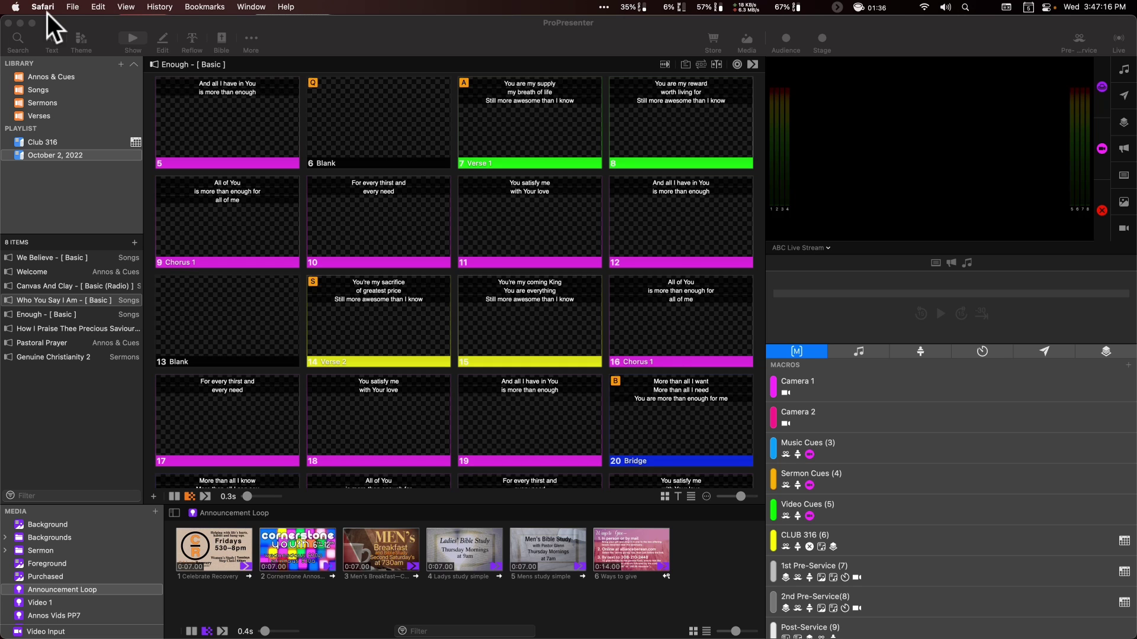
left_click(427, 48)
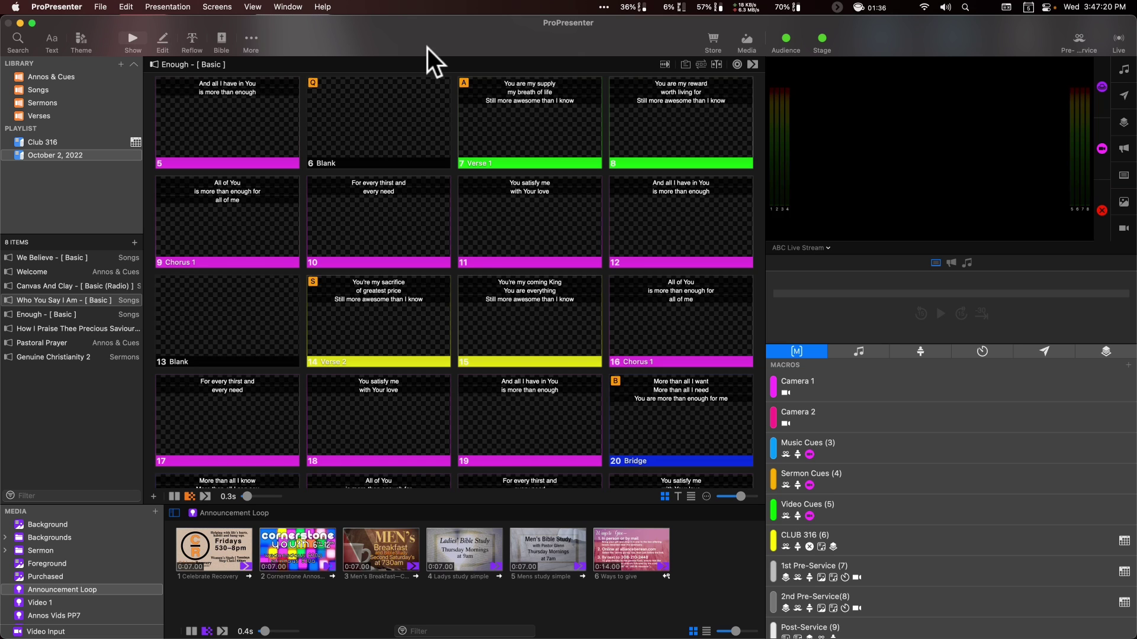
key("super+Tab")
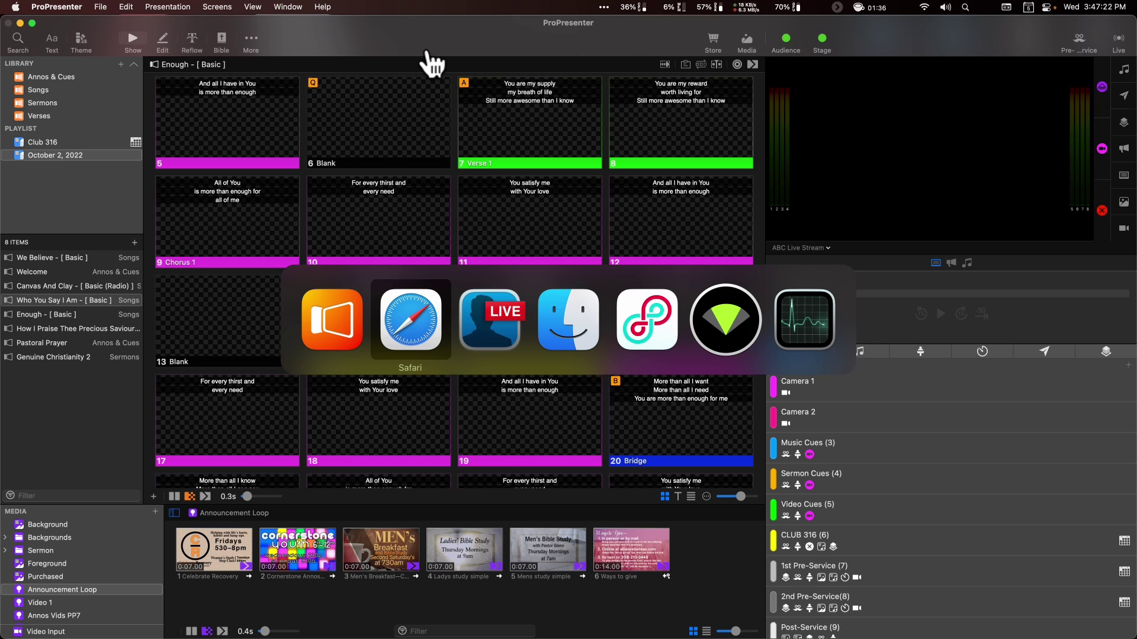
left_click(427, 48)
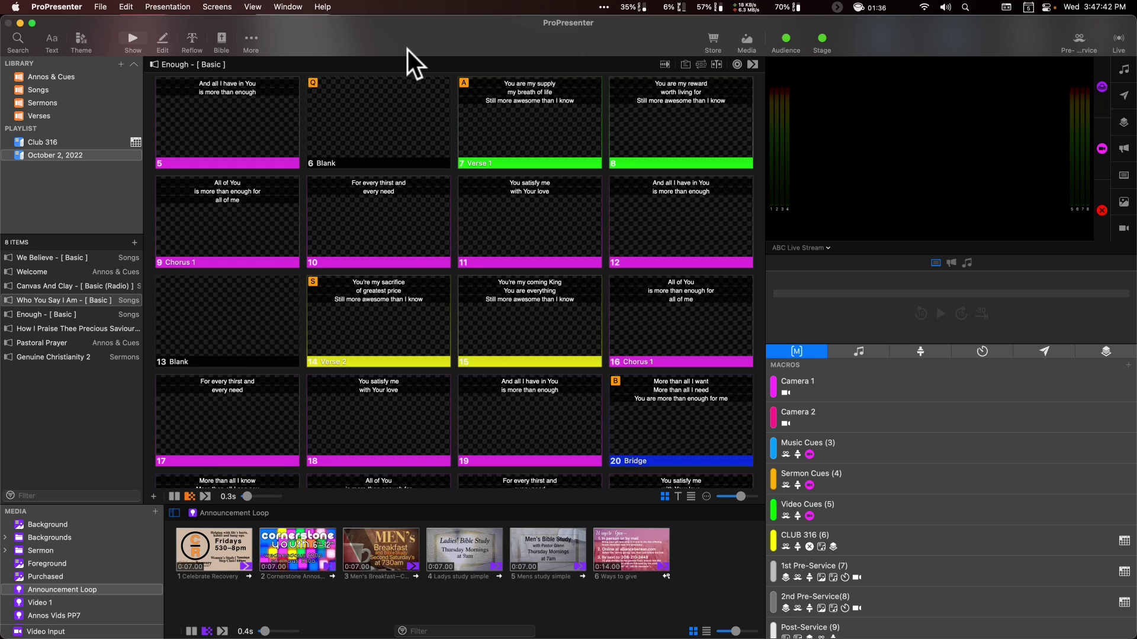
Open a Finder window and select GLENNS USB to show the Genuine Christianity slide JPGs.
key("super+Tab")
key("super+Tab")
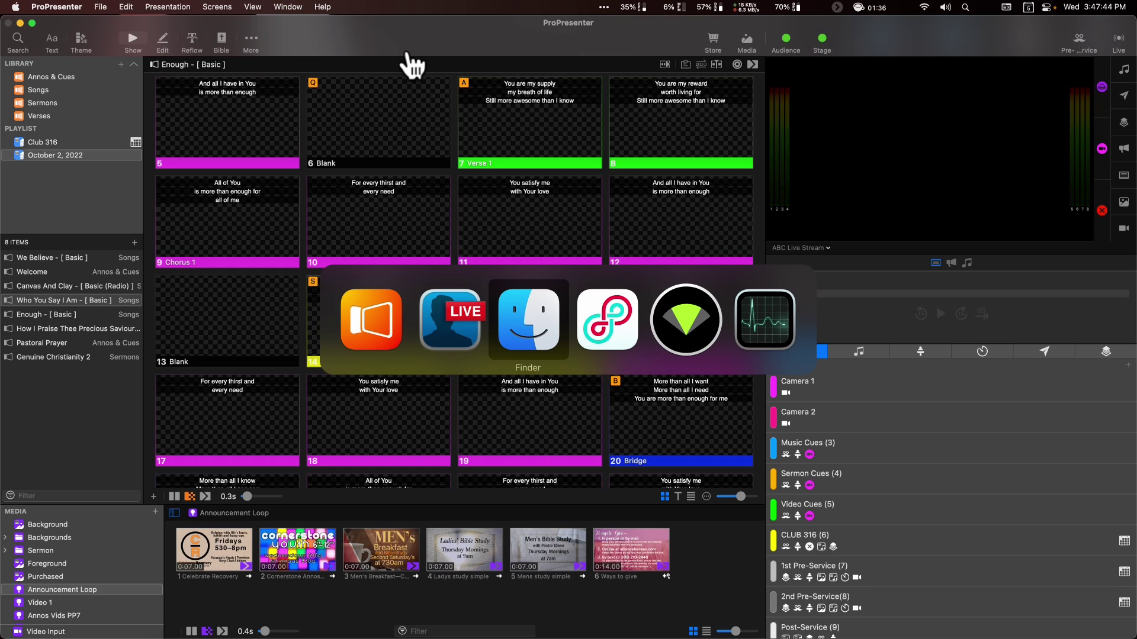
left_click(533, 326)
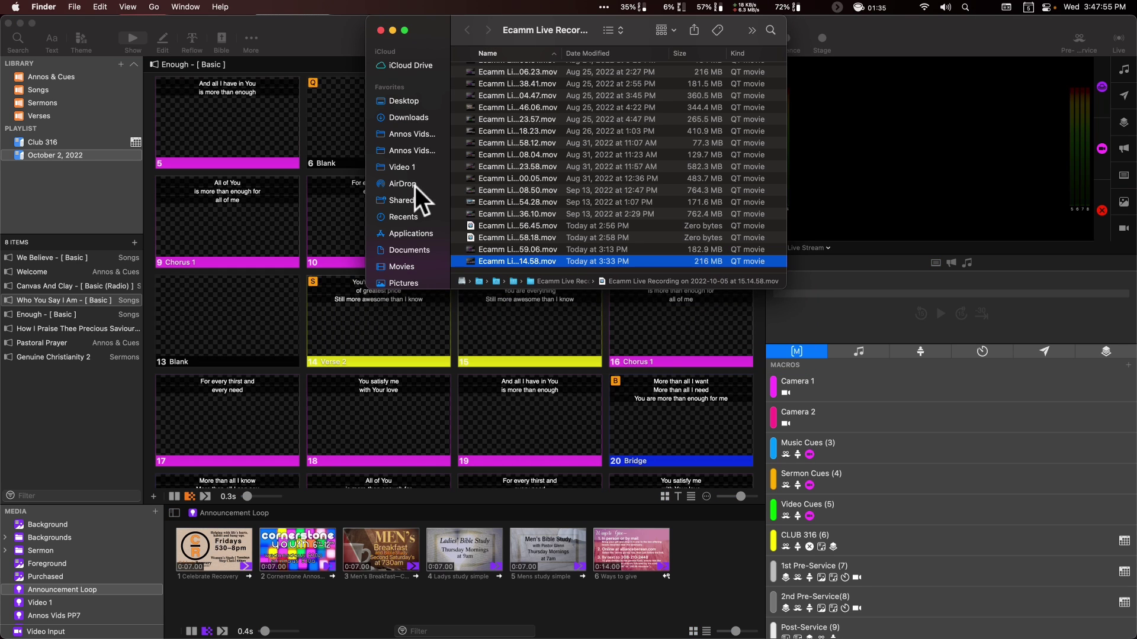
scroll(414, 187, "down", 5)
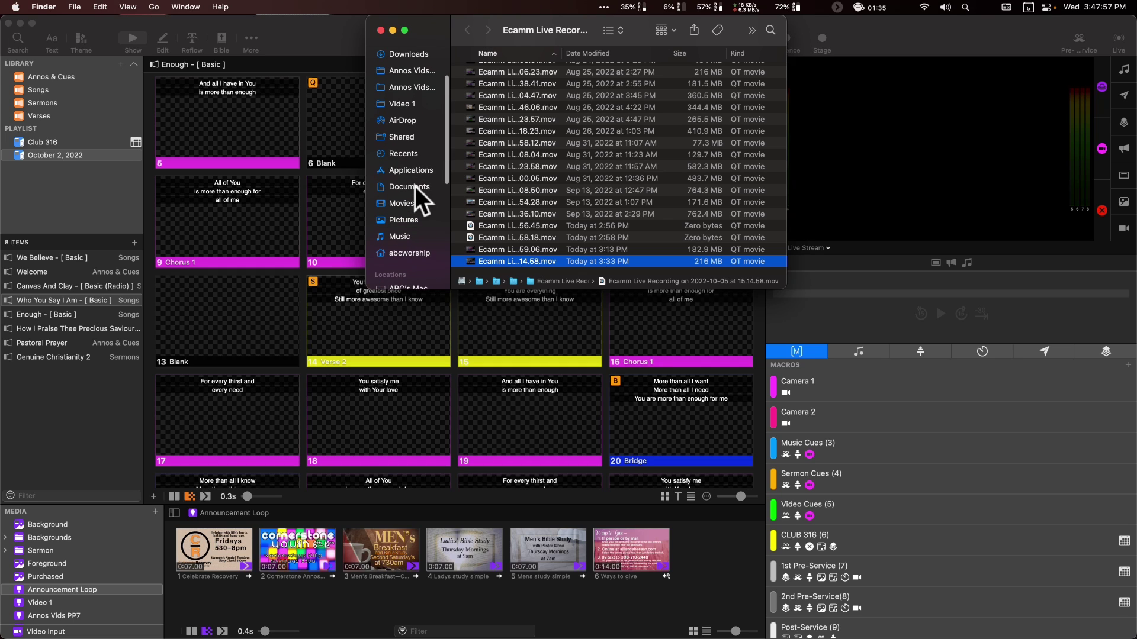
scroll(407, 191, "up", 2)
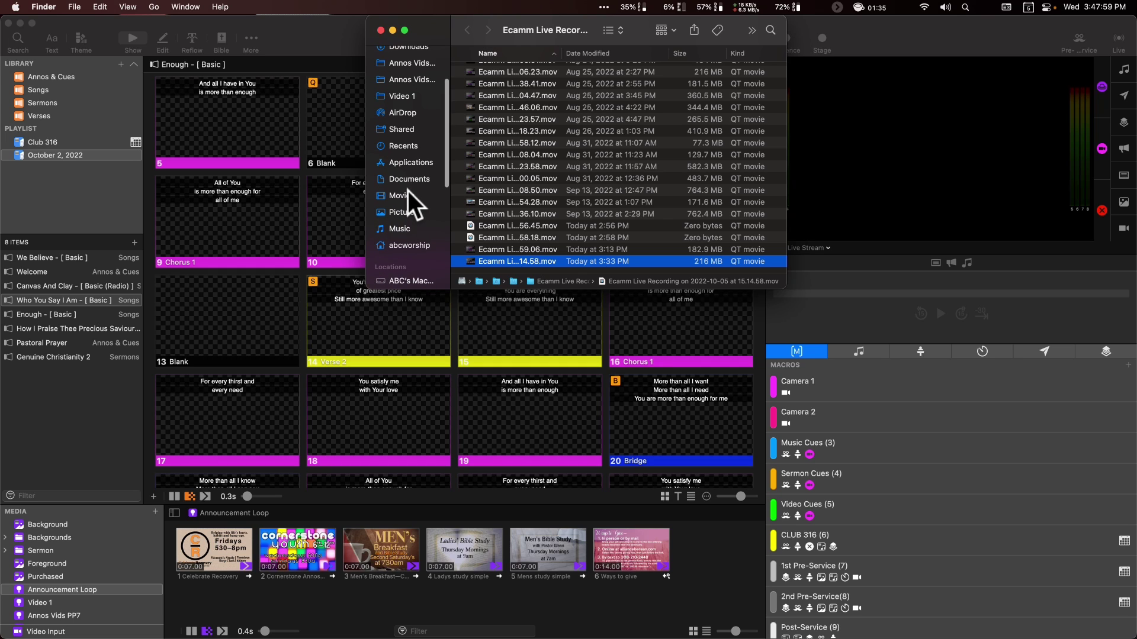
scroll(407, 191, "up", 3)
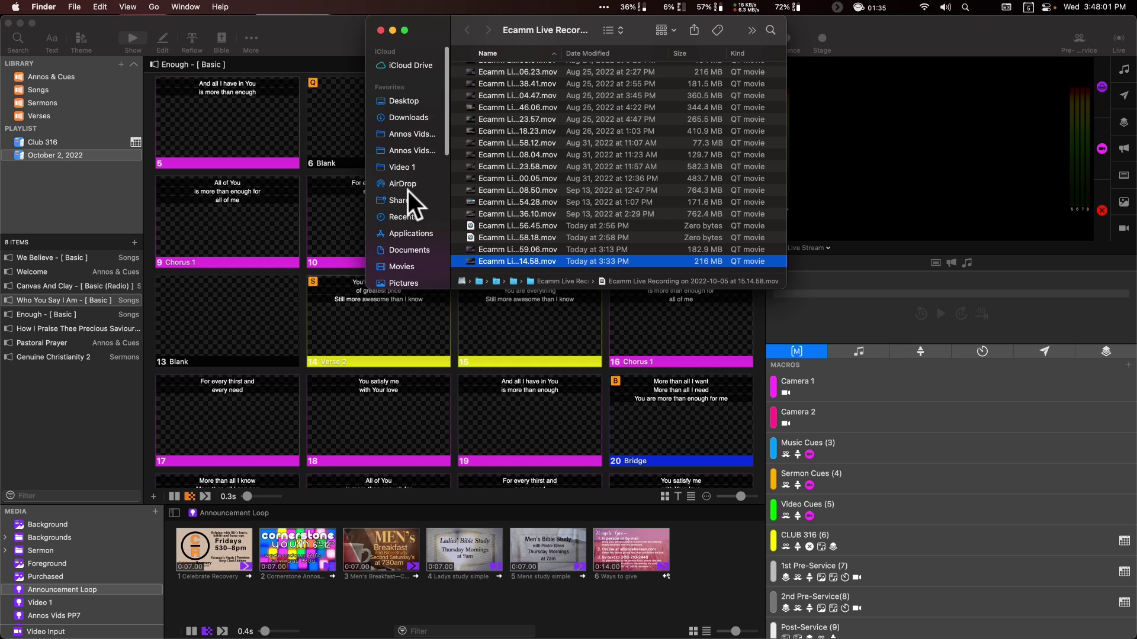
scroll(486, 156, "up", 5)
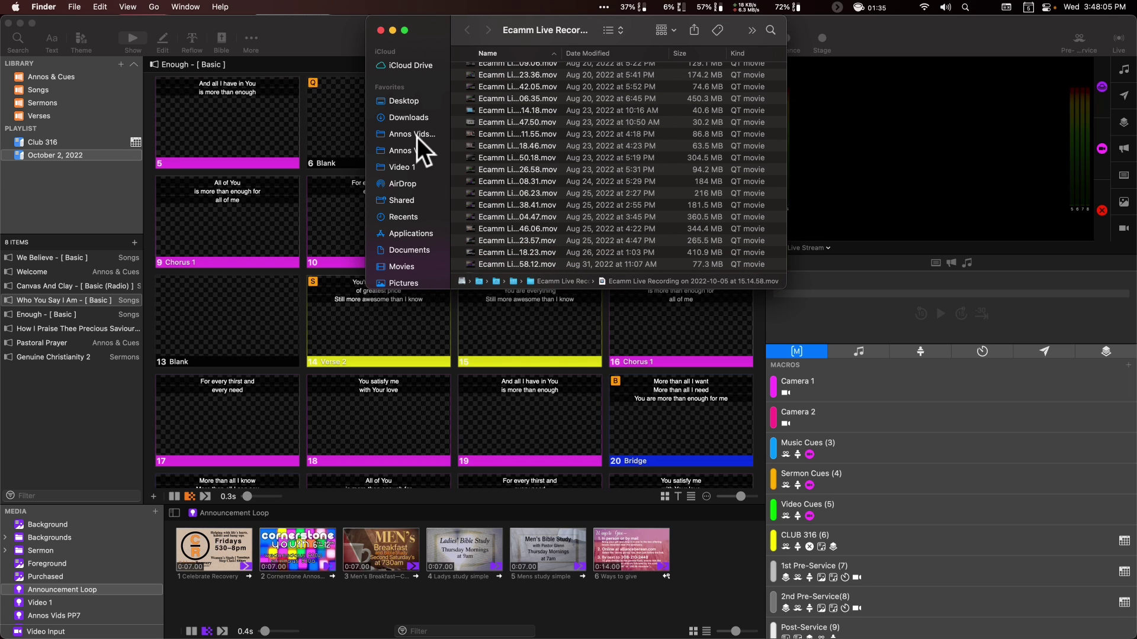
scroll(416, 137, "down", 5)
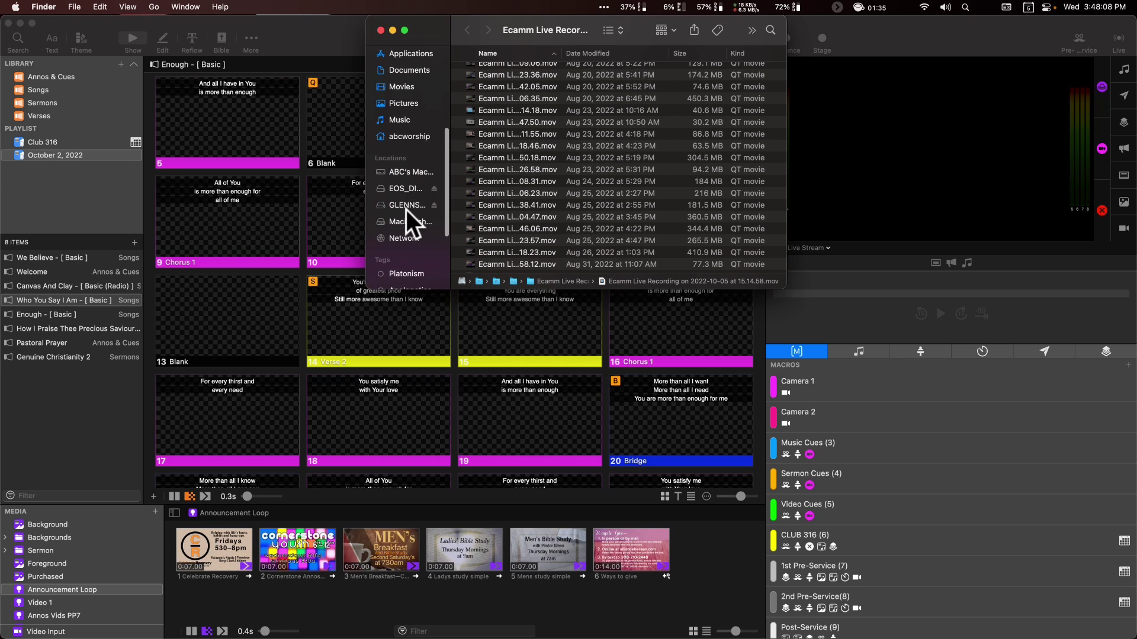
left_click(404, 206)
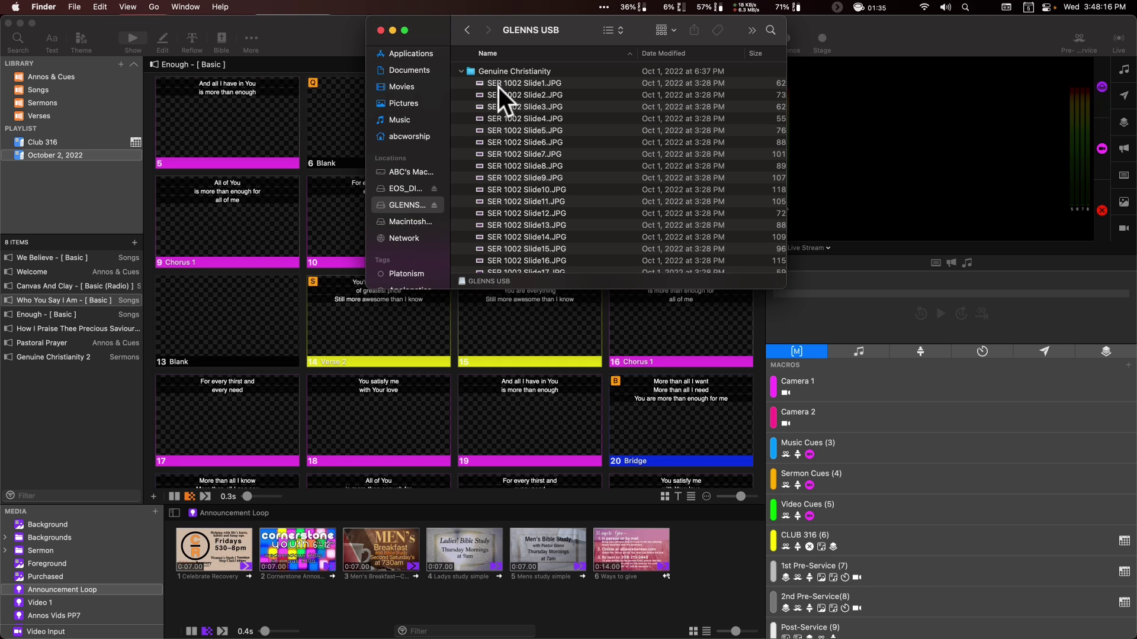
mouse_move(513, 638)
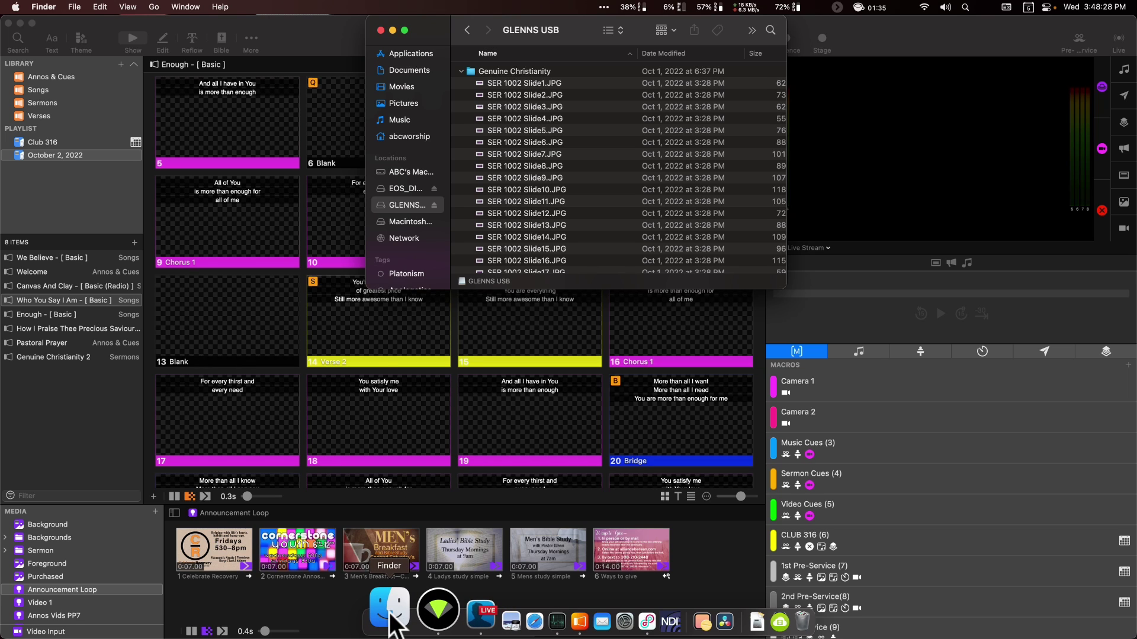
Hide Finder to bring ProPresenter forward, and open the Apple menu.
left_click(363, 220)
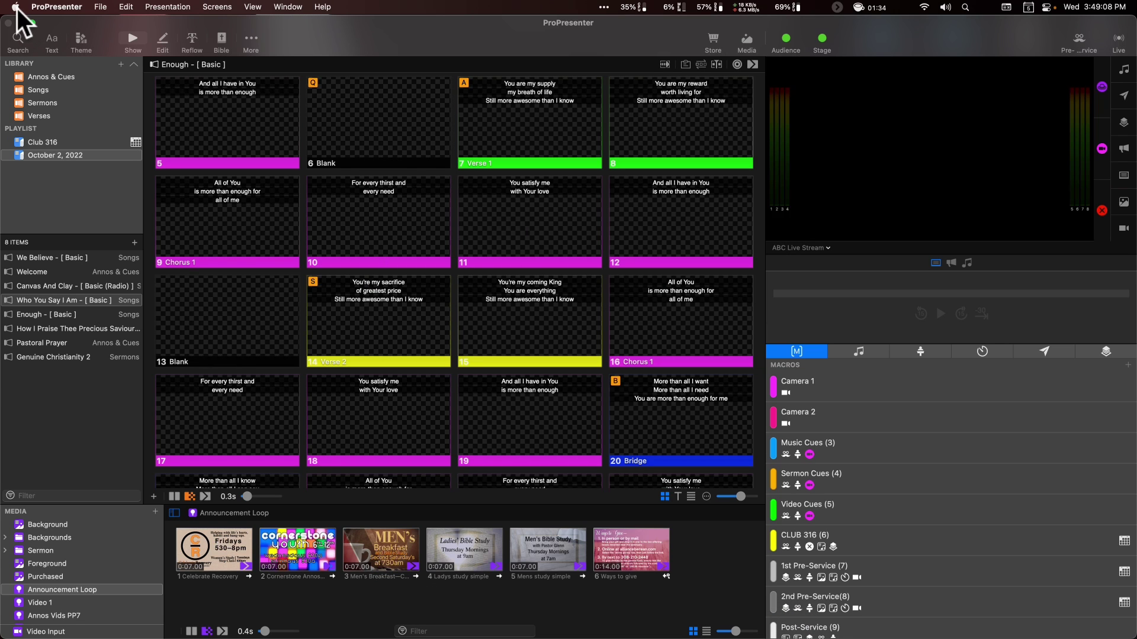
left_click(16, 7)
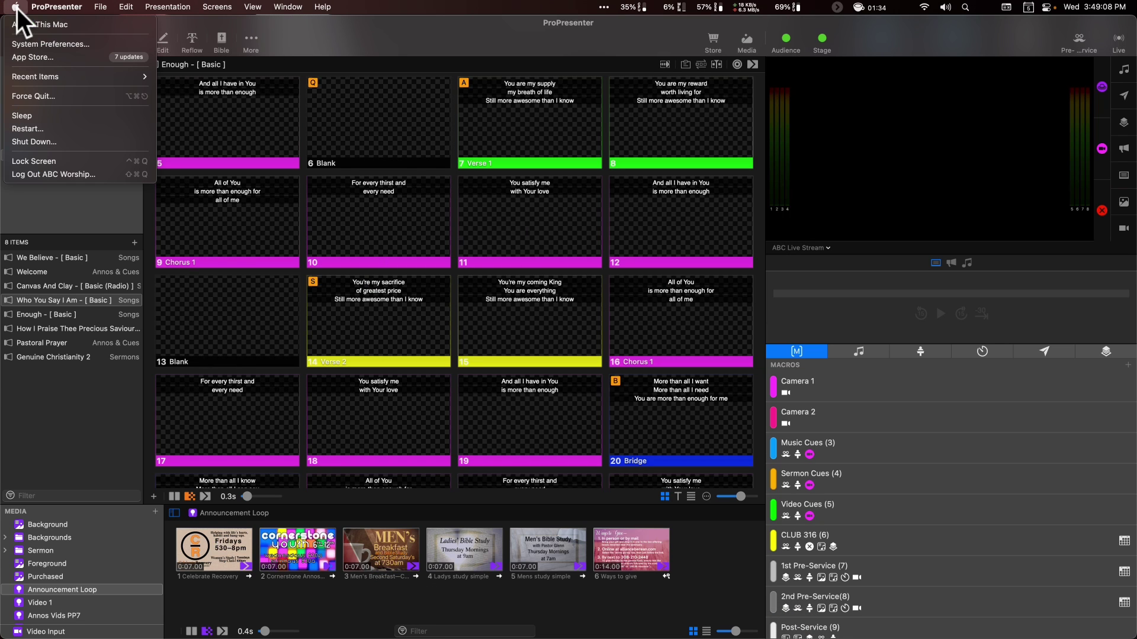
Open System Preferences > Displays and select the middle monitor's thumbnail to see its name.
left_click(40, 47)
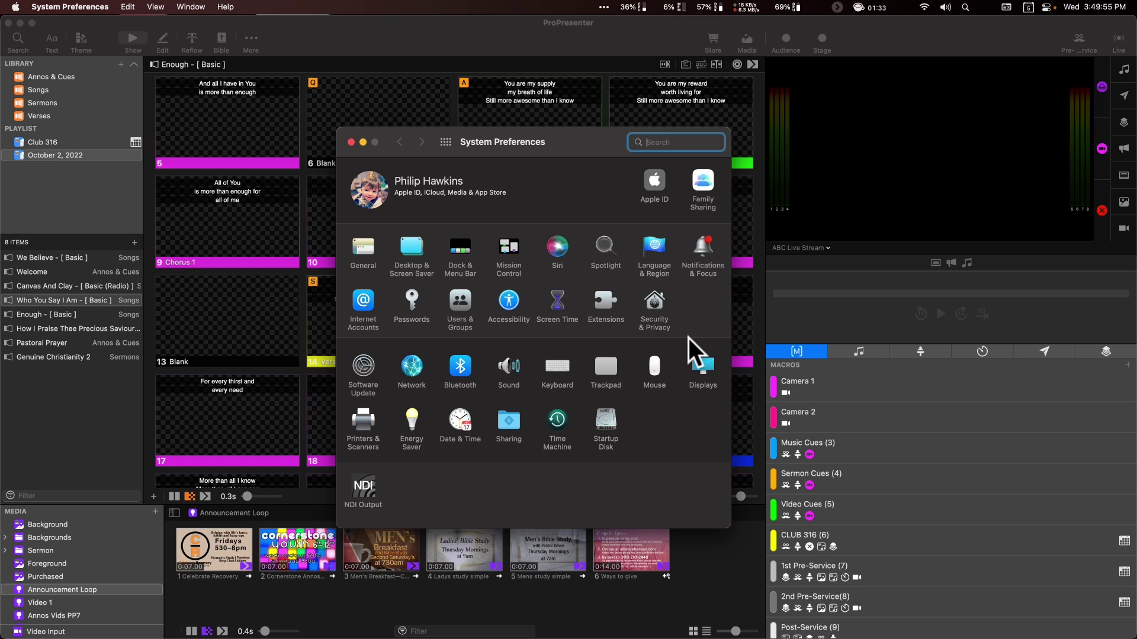
left_click(705, 366)
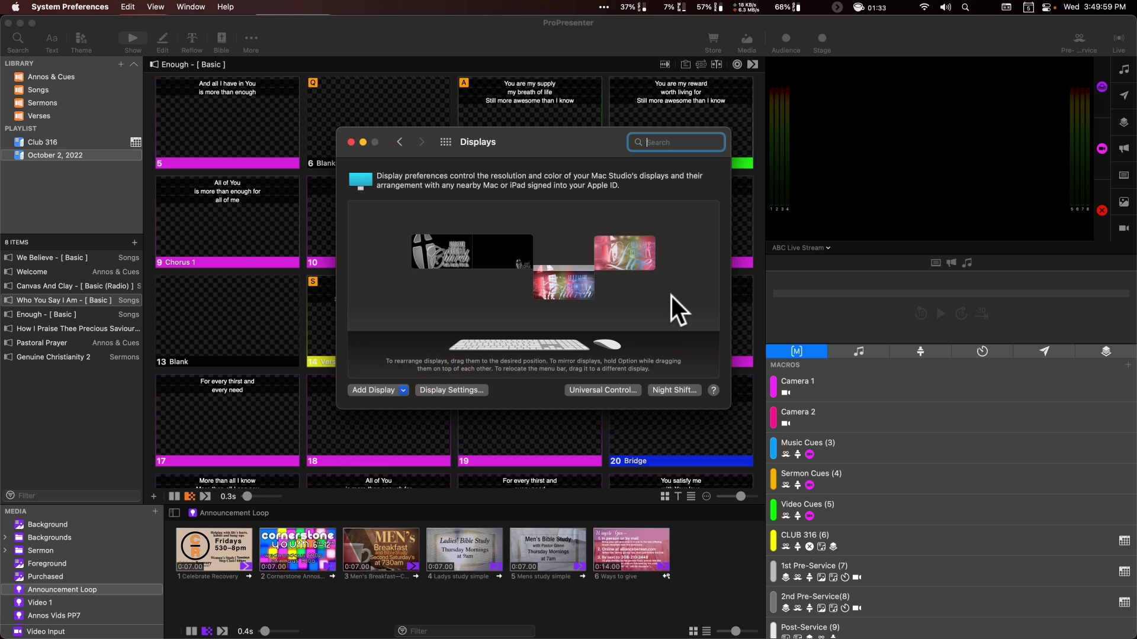
left_click(587, 287)
In ProPresenter's Screen Configuration, check the Main Sanctuary output list, keeping Display 2.
left_click(389, 42)
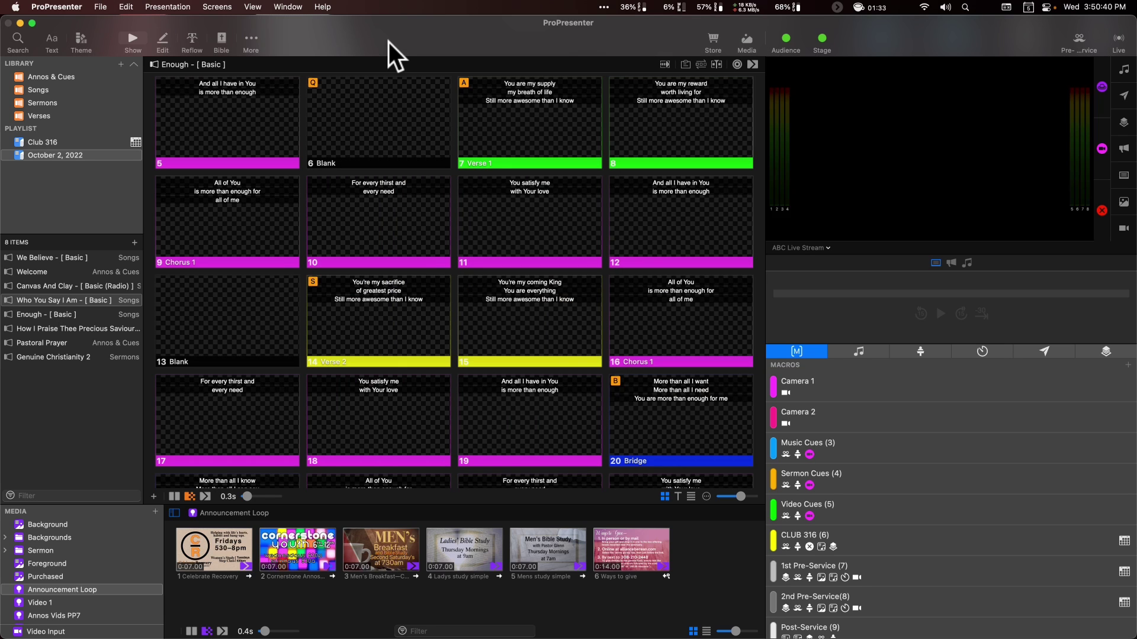
key("alt+super+1")
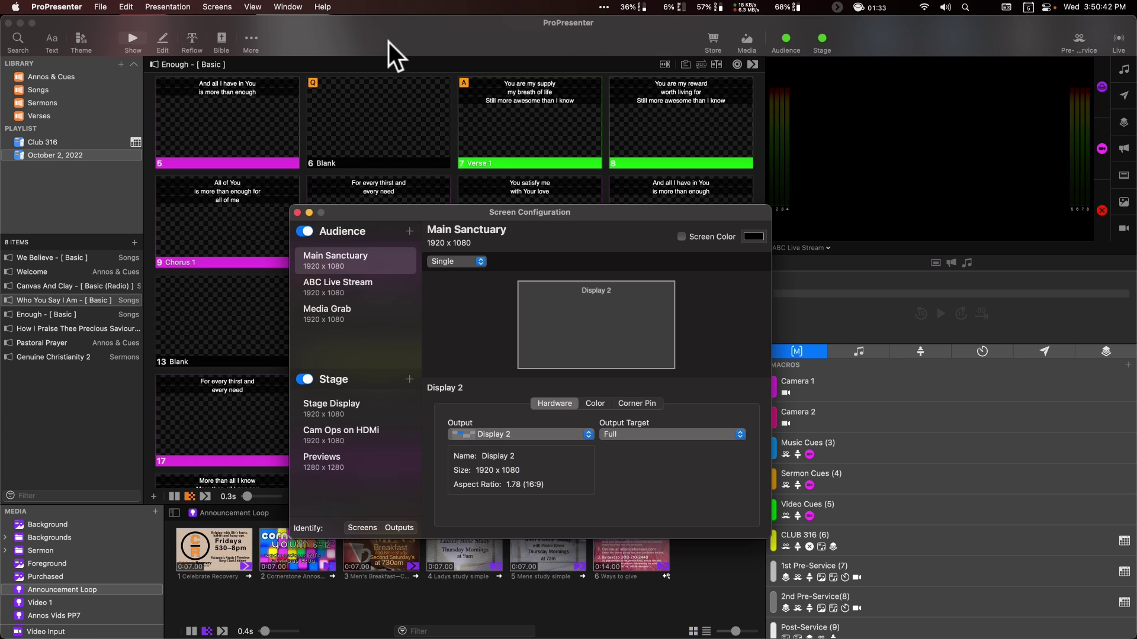
left_click(549, 435)
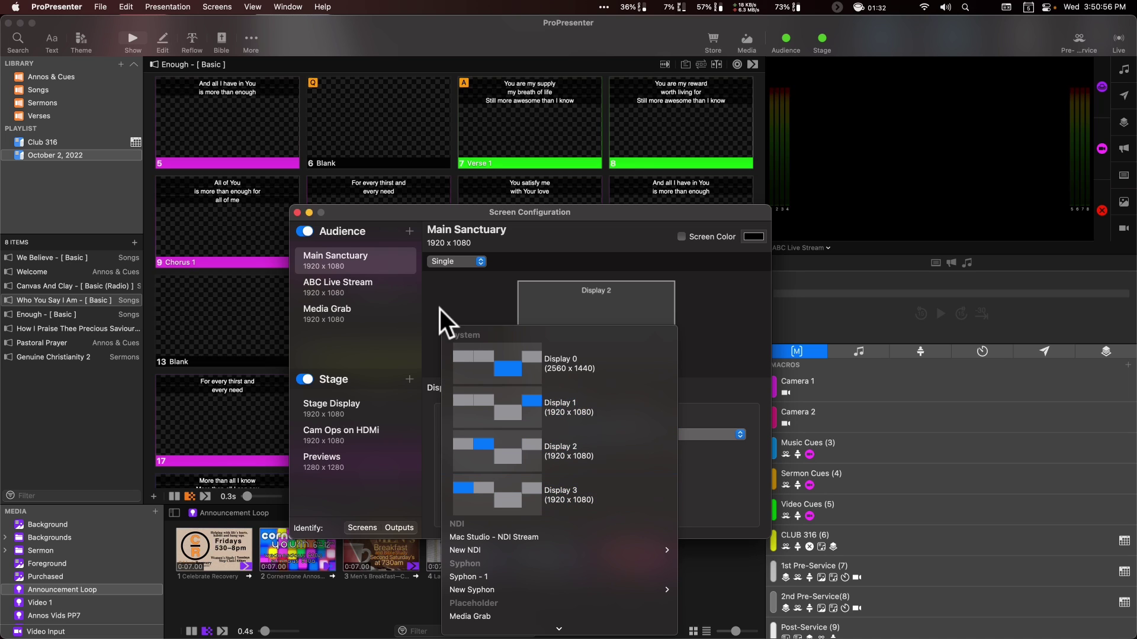
left_click(391, 215)
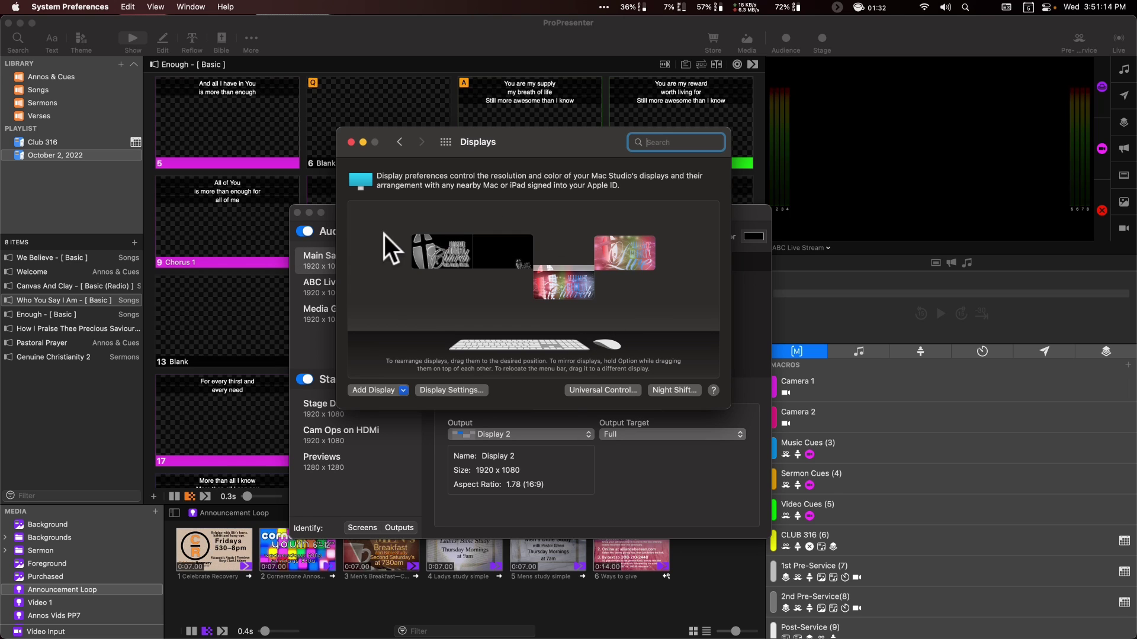
Identify each display thumbnail, including the BenQ EX2780Q and Projector, then quit System Preferences.
left_click(538, 277)
left_click(435, 213)
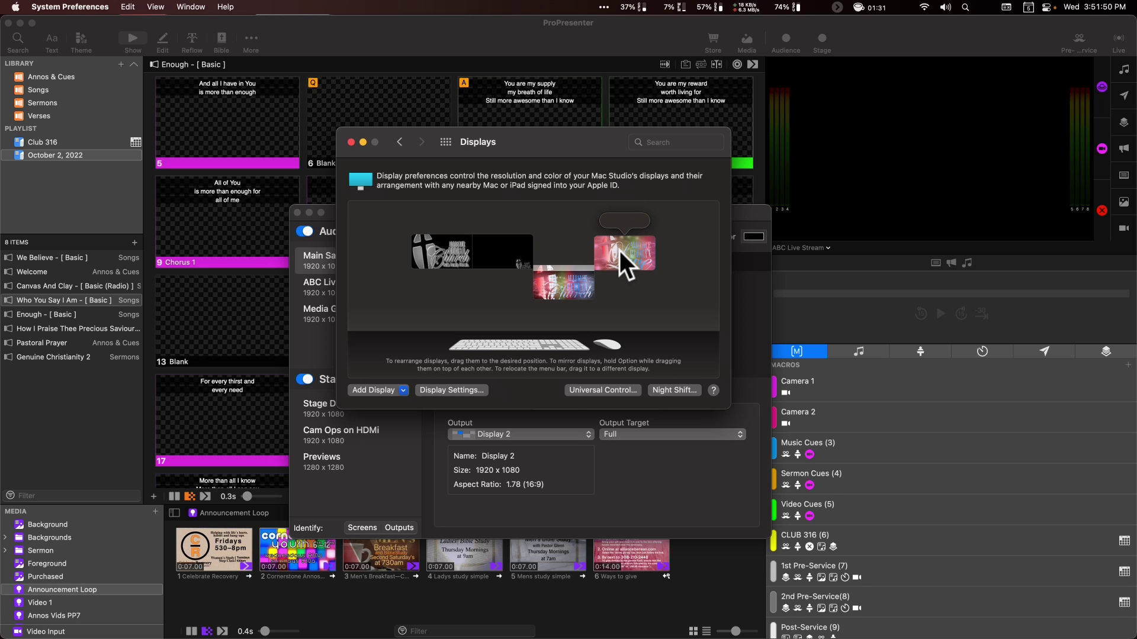
key("super+f")
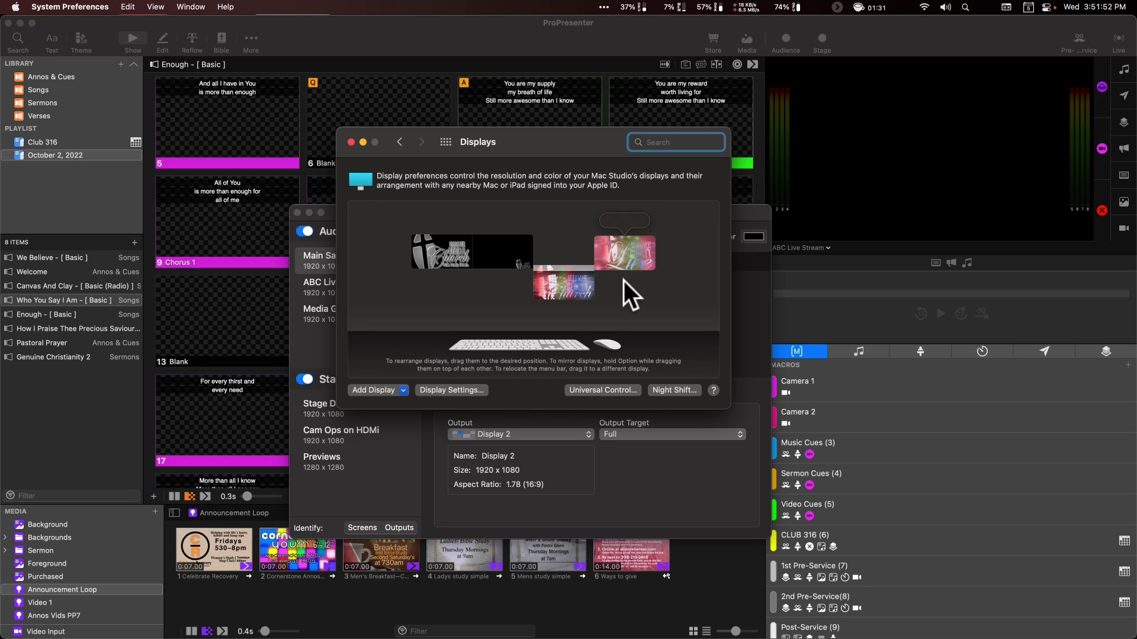
left_click(610, 301)
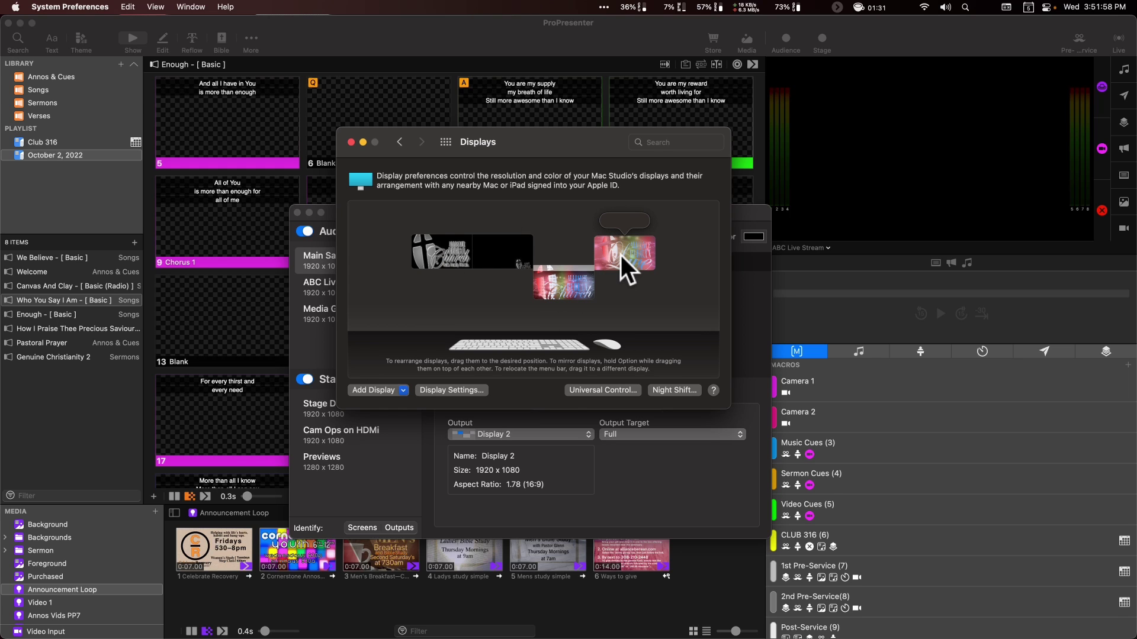
key("super+f")
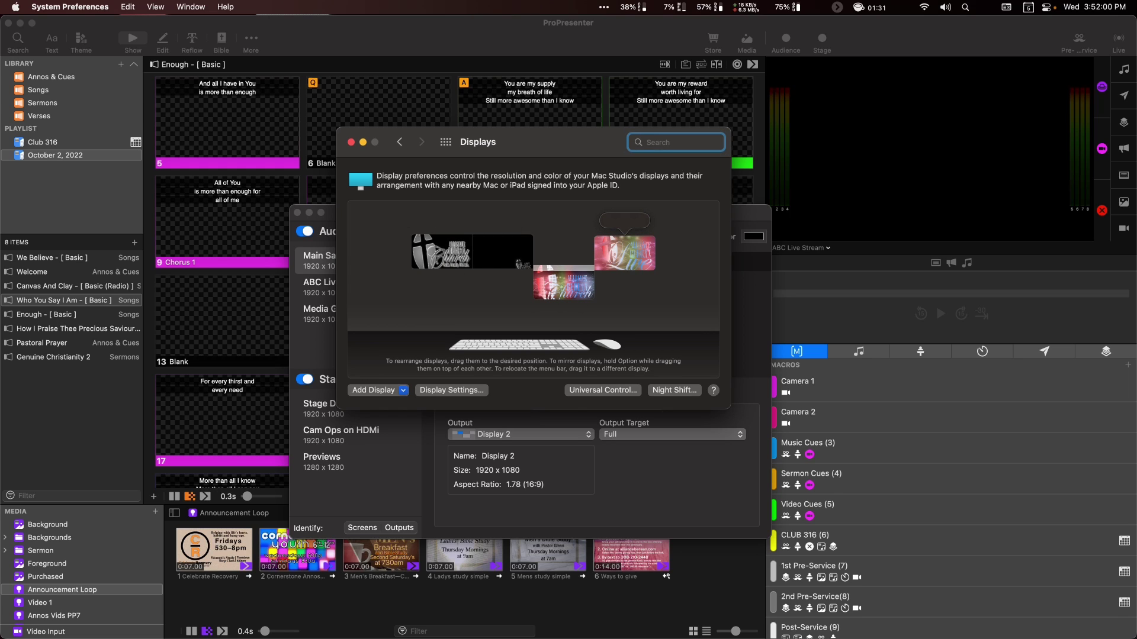
key("super+q")
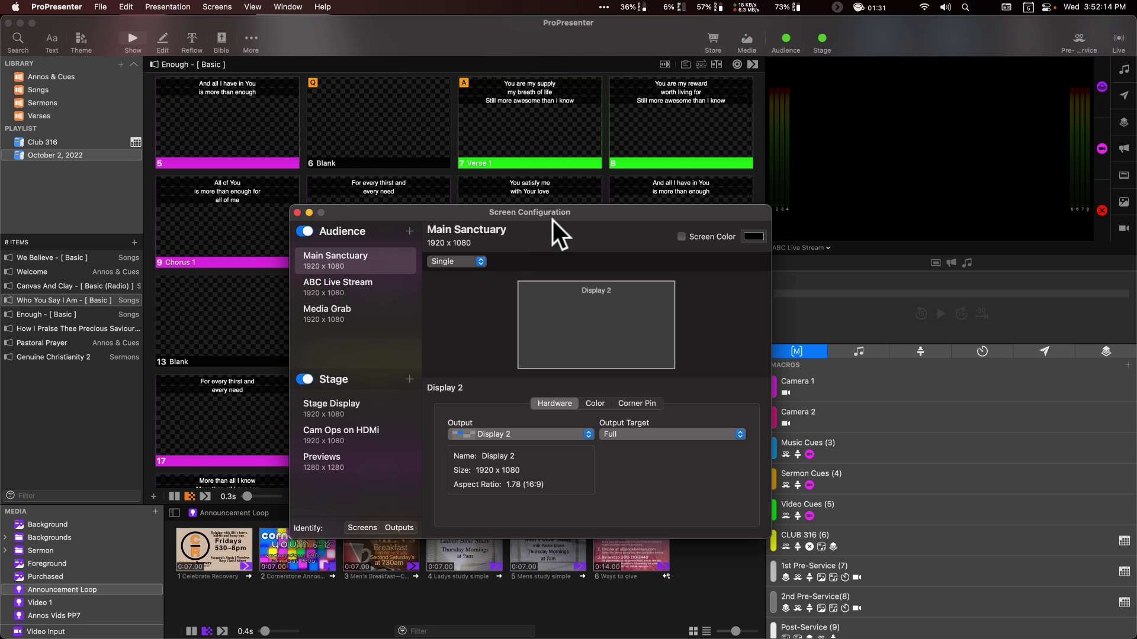
Close the Screen Configuration window to return to the Enough - [ Basic ] slide grid.
left_click(297, 212)
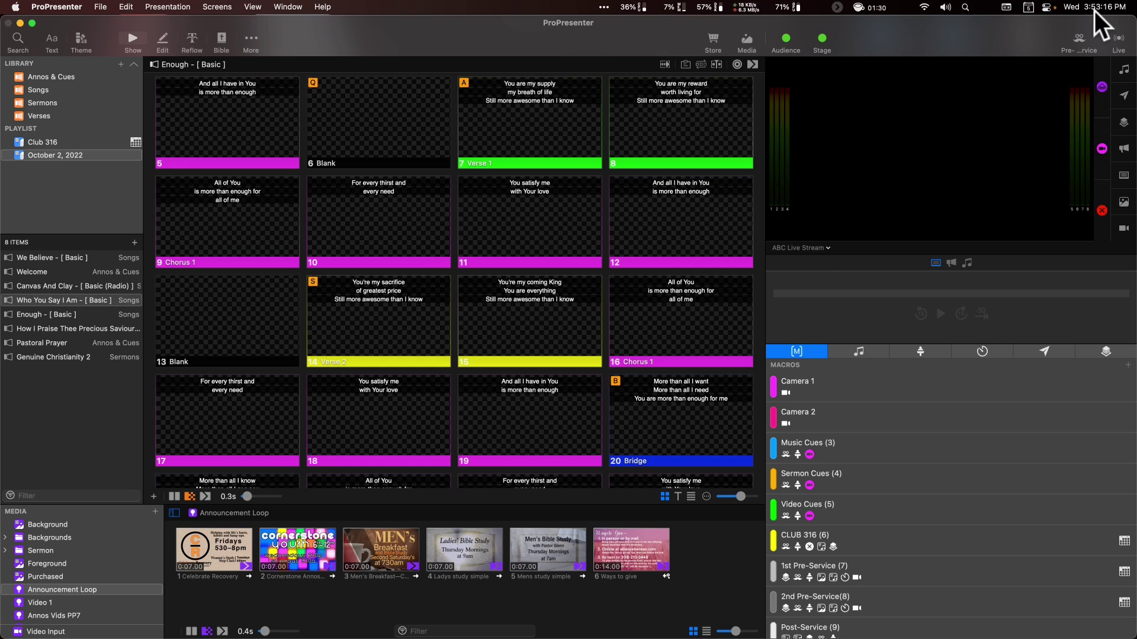
left_click(1029, 8)
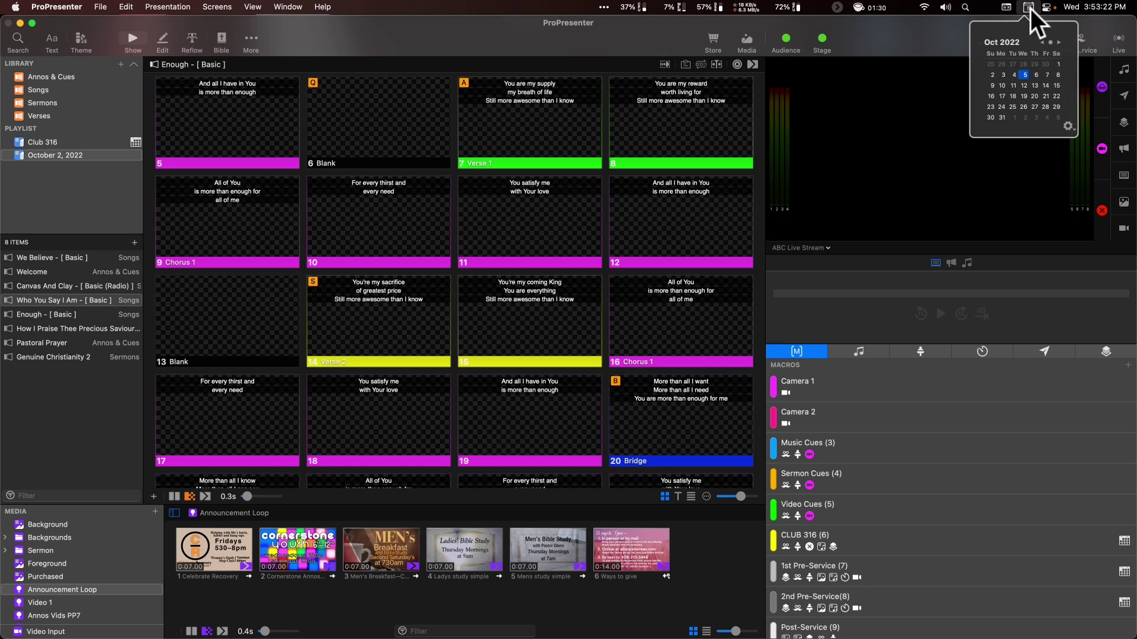
left_click(1029, 8)
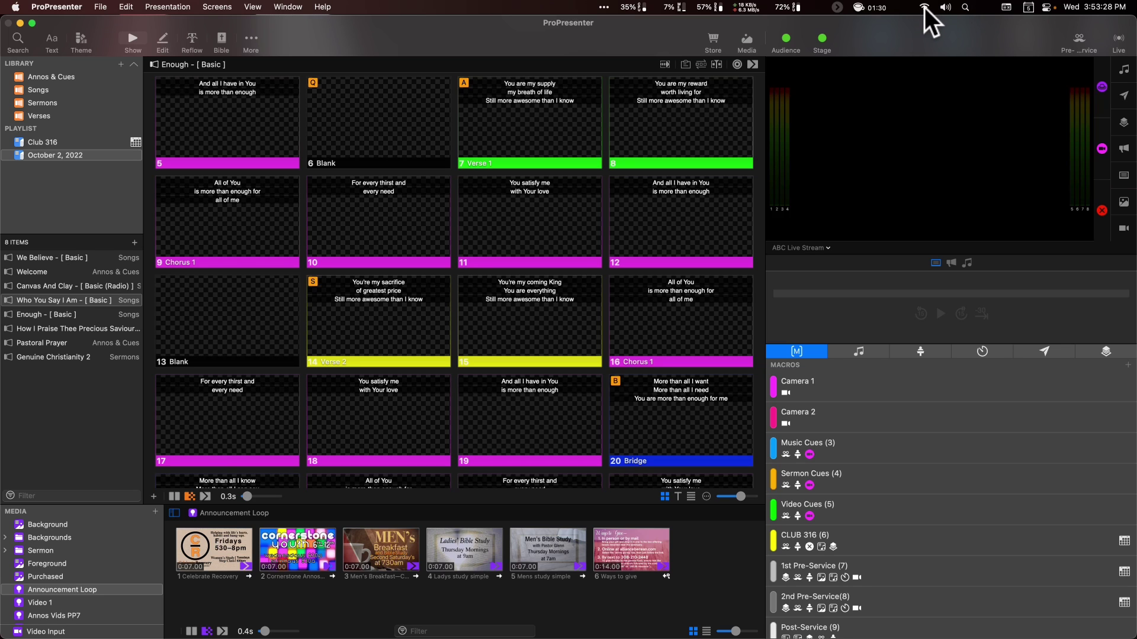
left_click(948, 9)
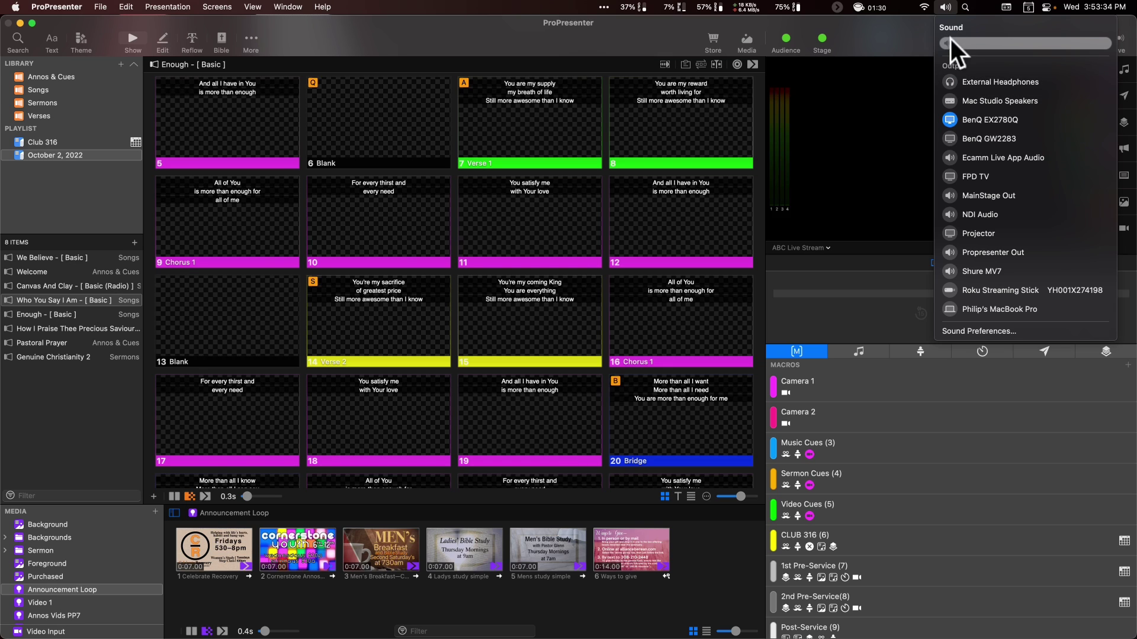
mouse_move(927, 8)
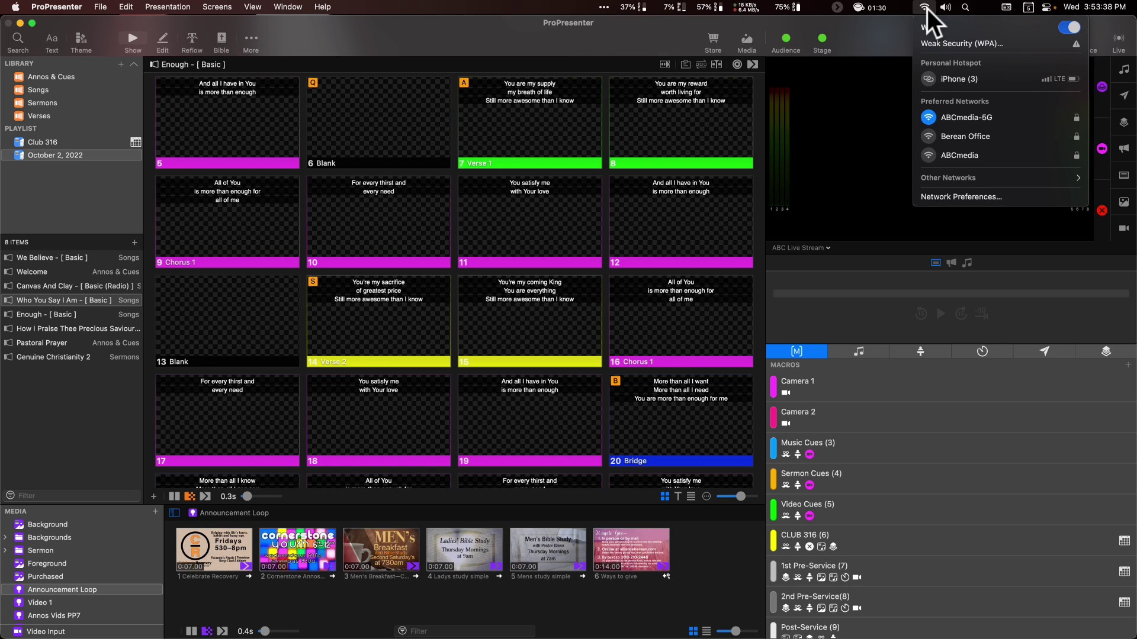
left_click(925, 8)
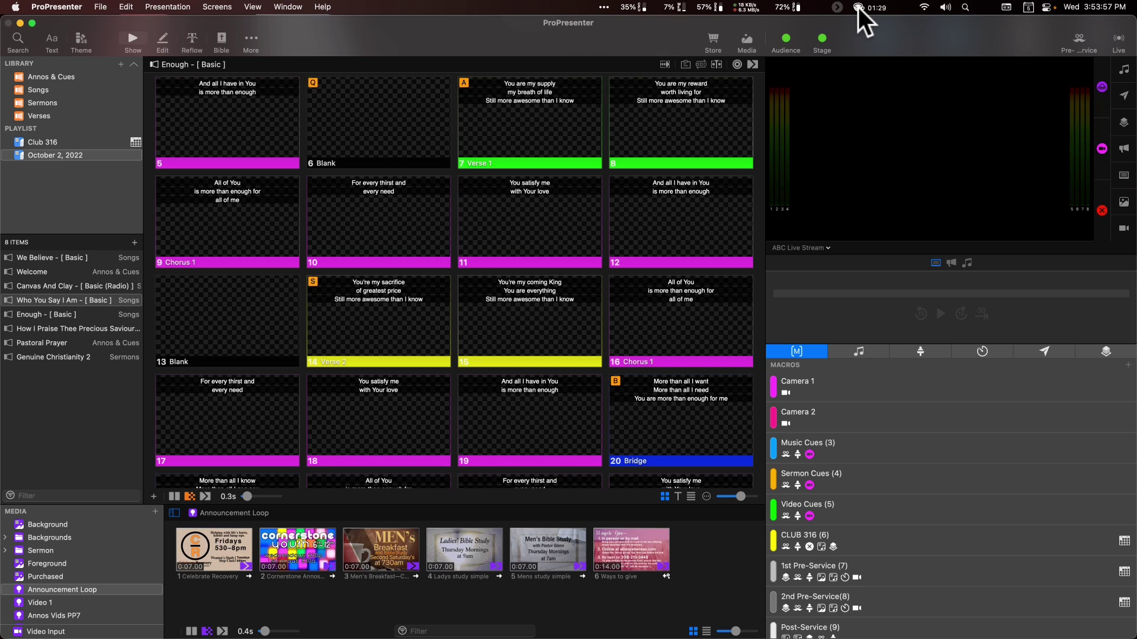
End the current Amphetamine keep-awake session and open Amphetamine's preferences.
left_click(858, 8)
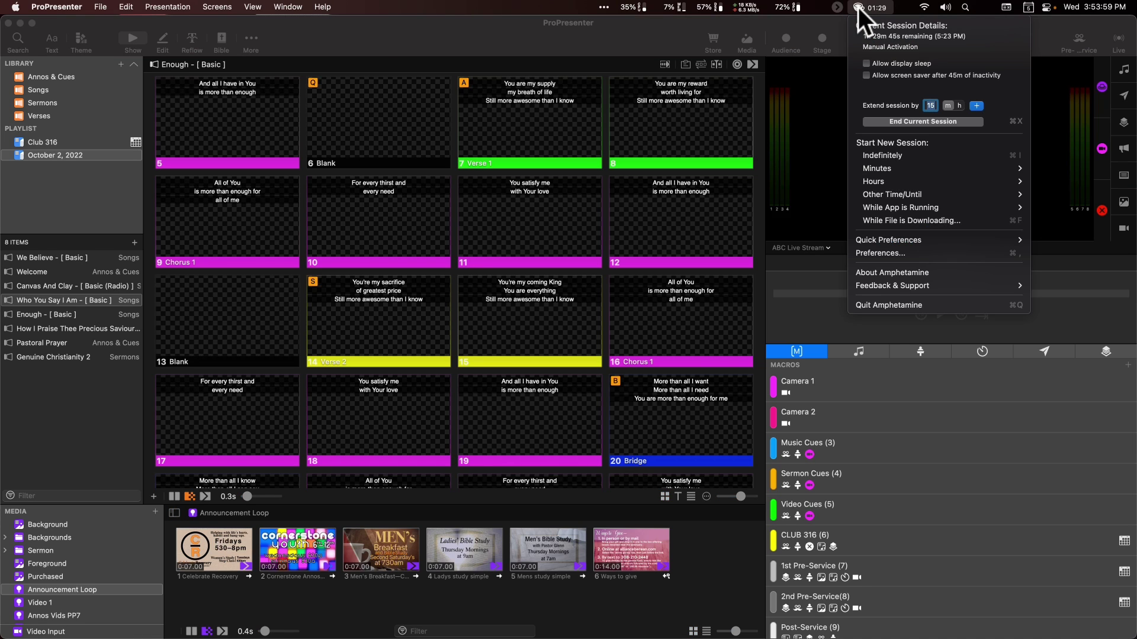
left_click(858, 7)
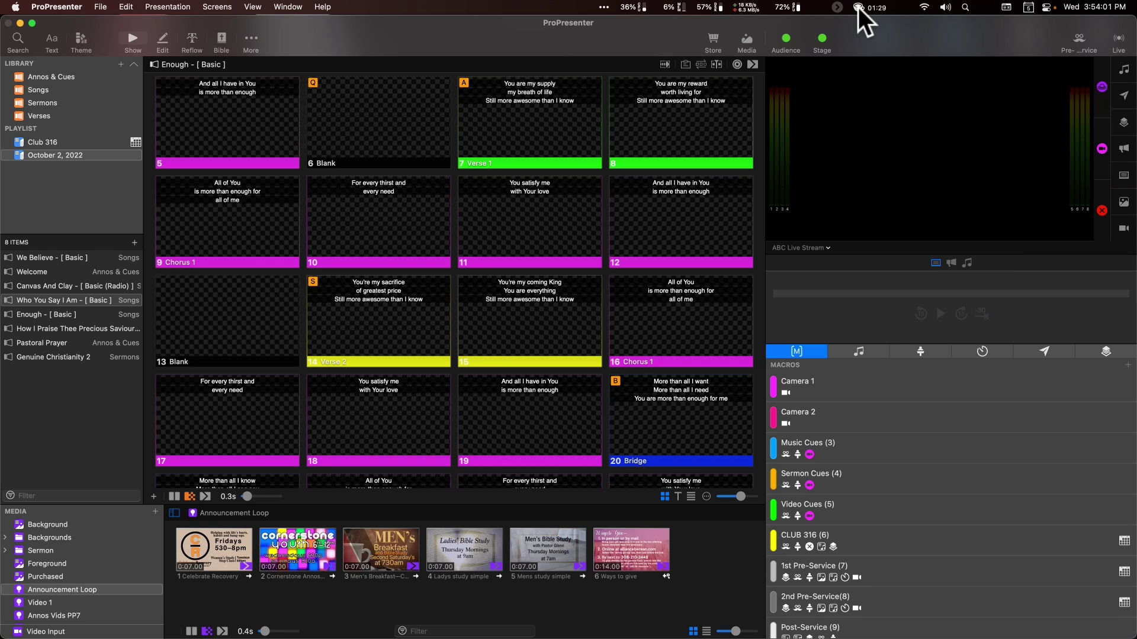
left_click(858, 8)
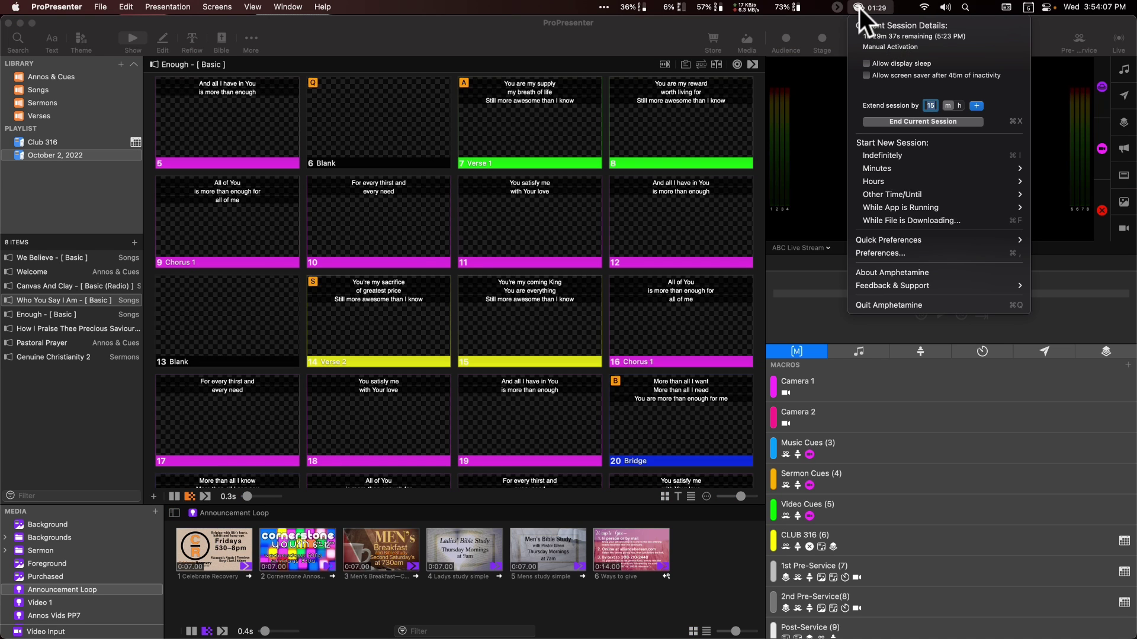
left_click(896, 120)
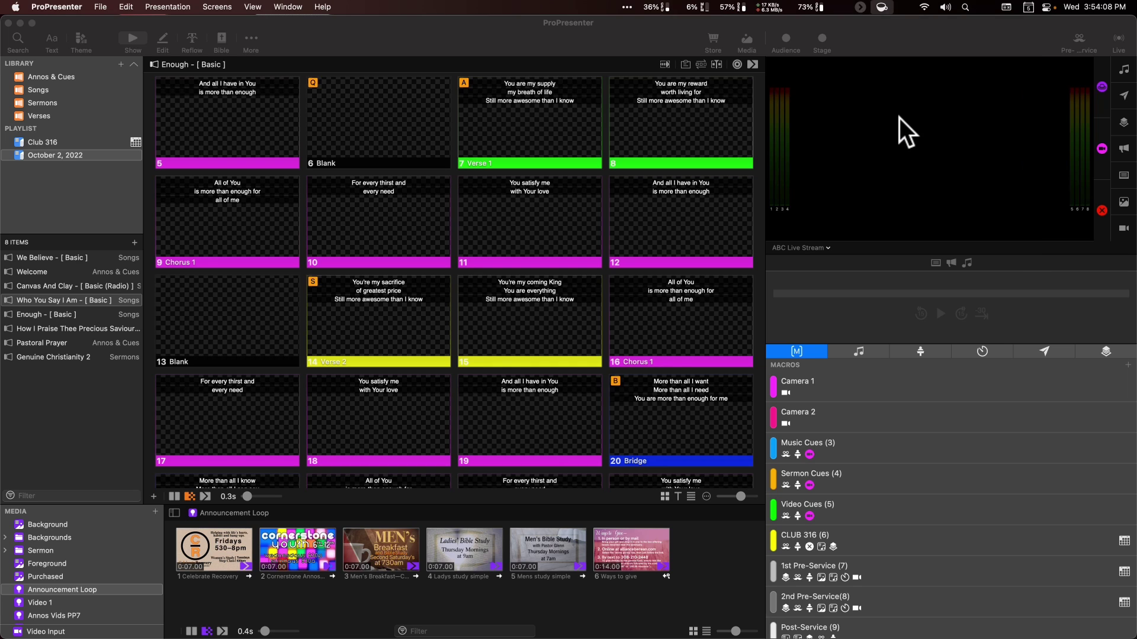
left_click(883, 7)
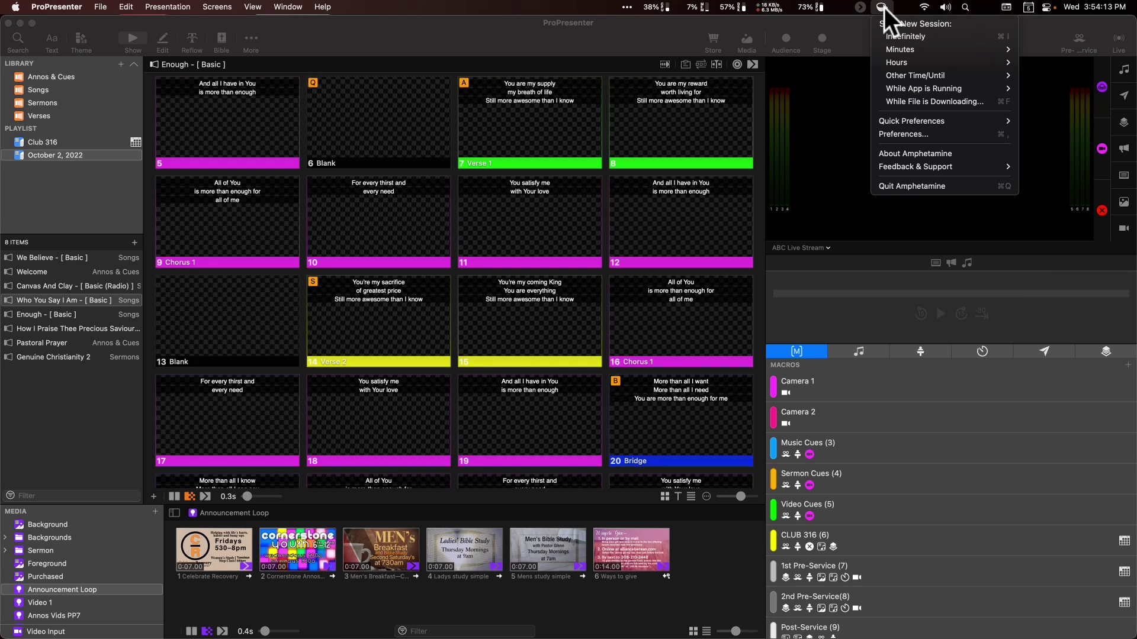
left_click(904, 132)
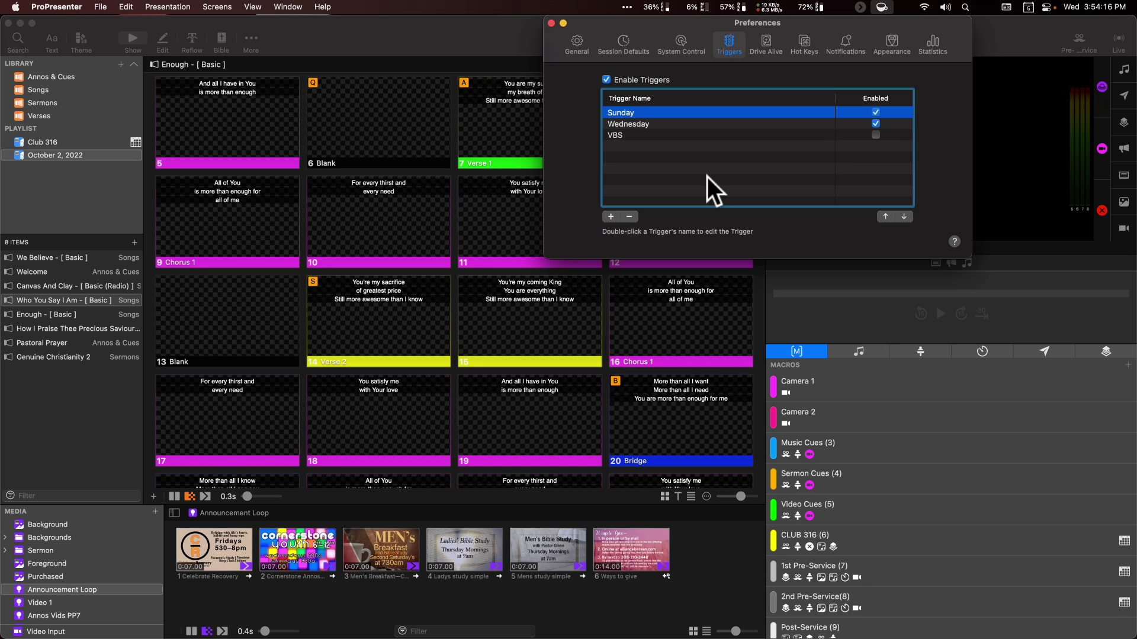
Start a 2-hour Amphetamine session and close ProPresenter's Preferences window.
left_click(883, 6)
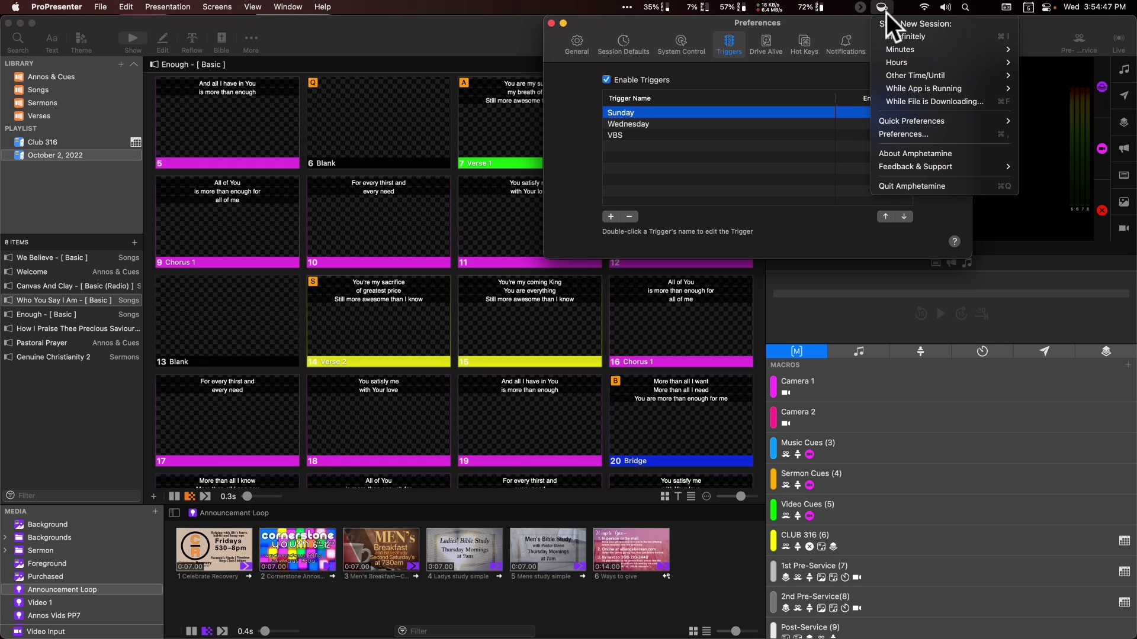
mouse_move(901, 51)
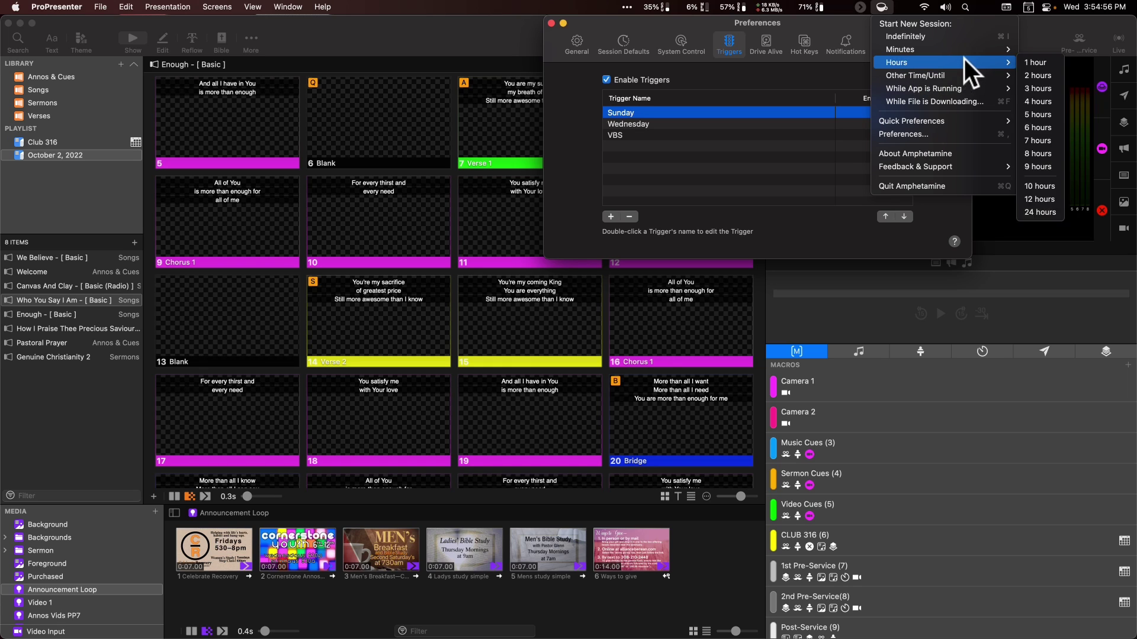
left_click(1030, 73)
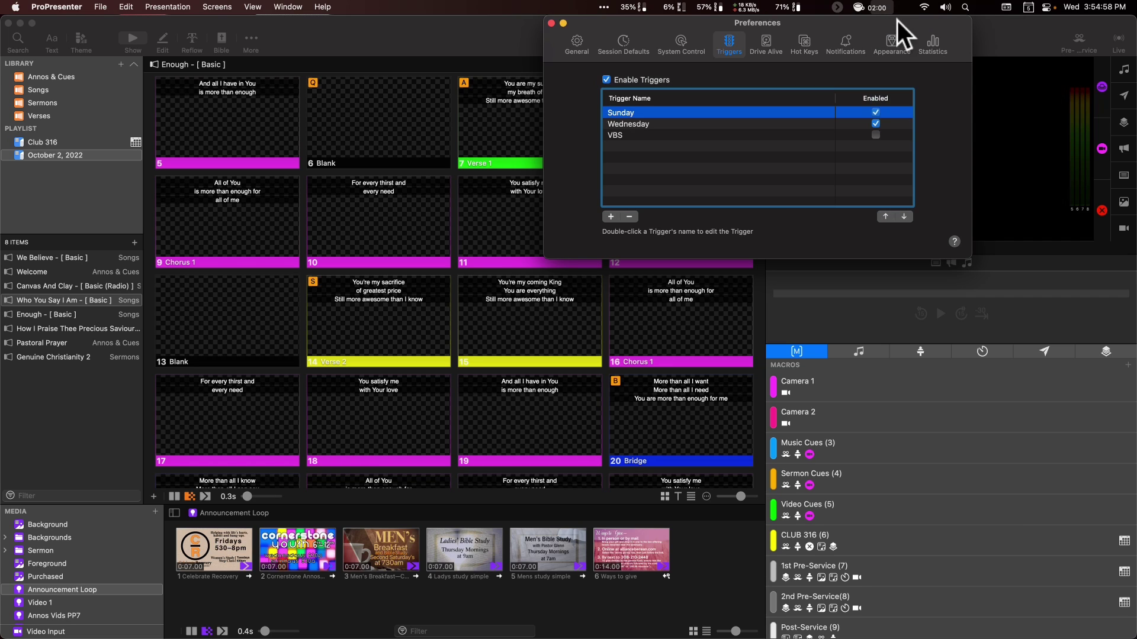
left_click(551, 23)
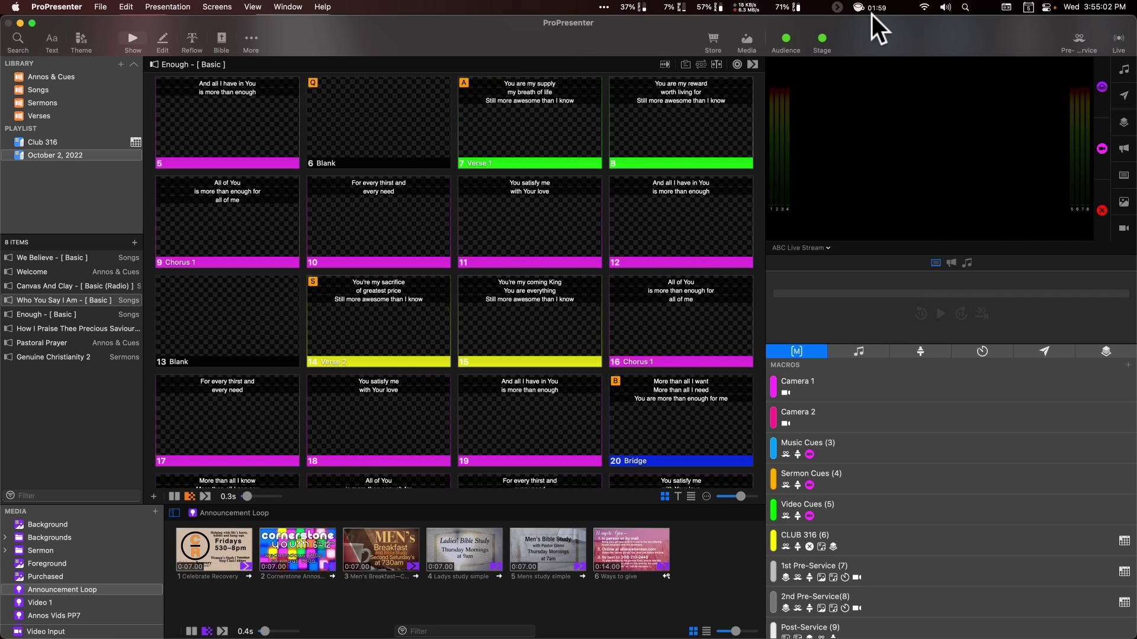
left_click(837, 6)
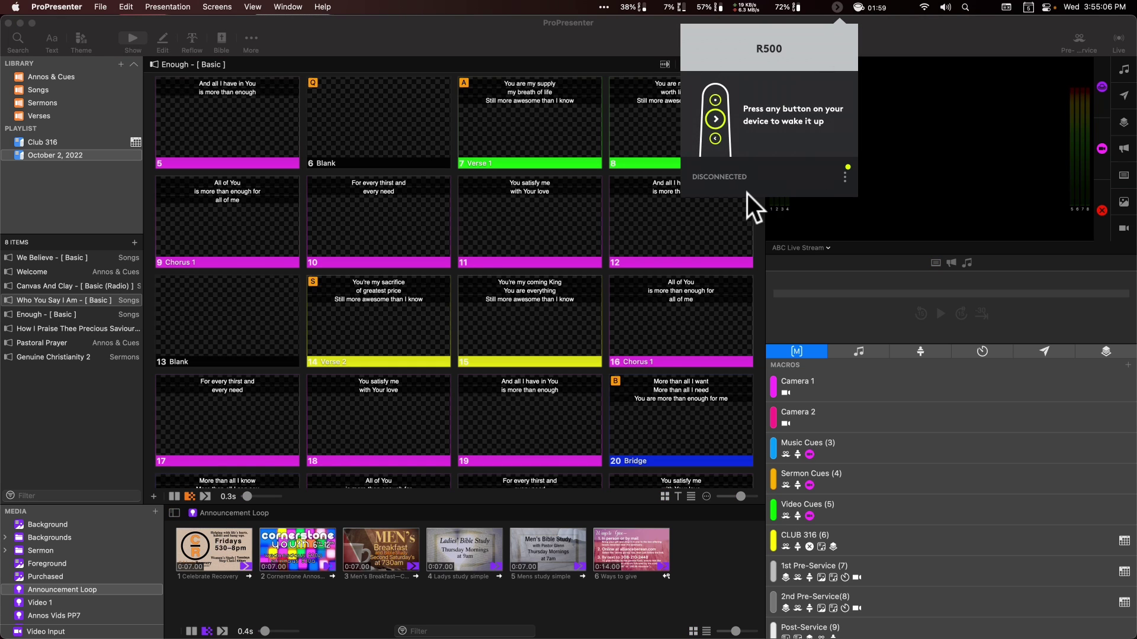
left_click(814, 16)
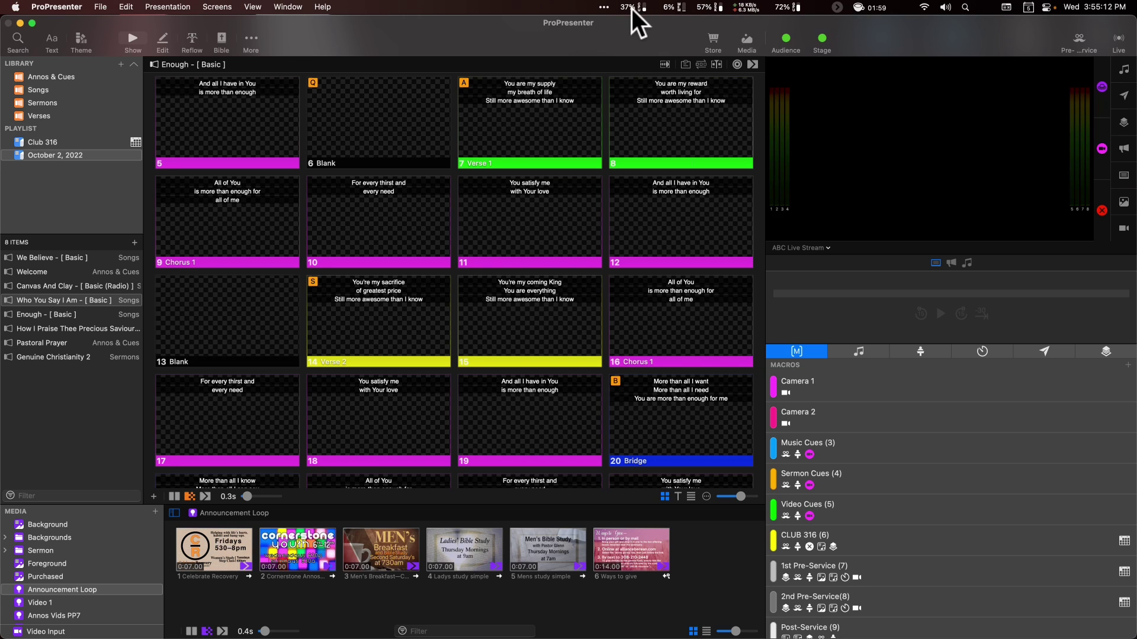
left_click(793, 9)
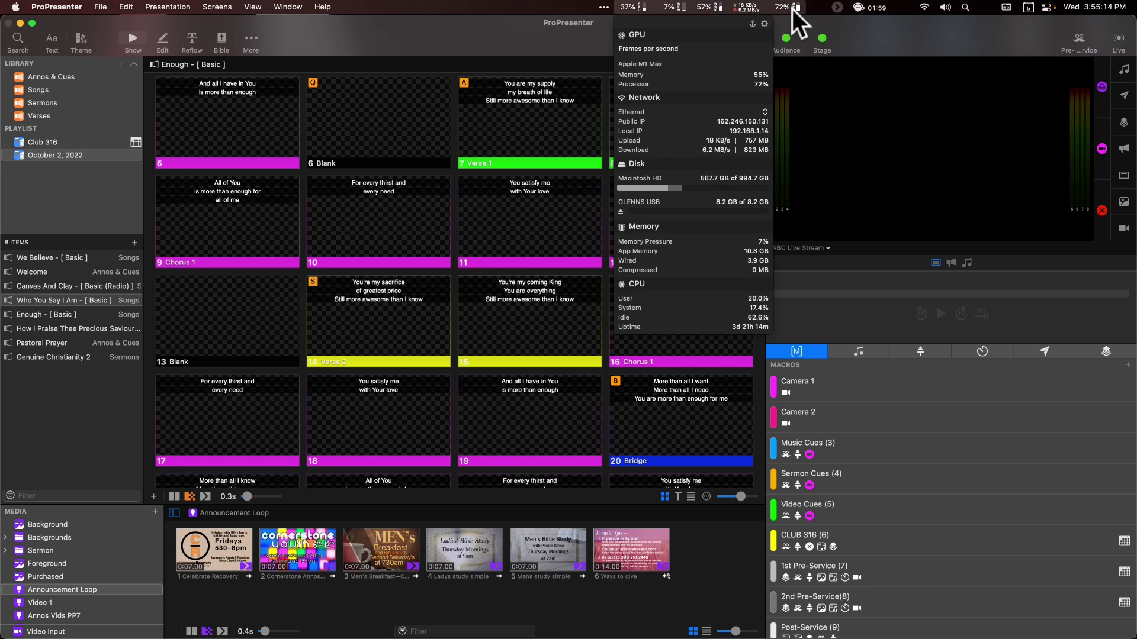
left_click(764, 24)
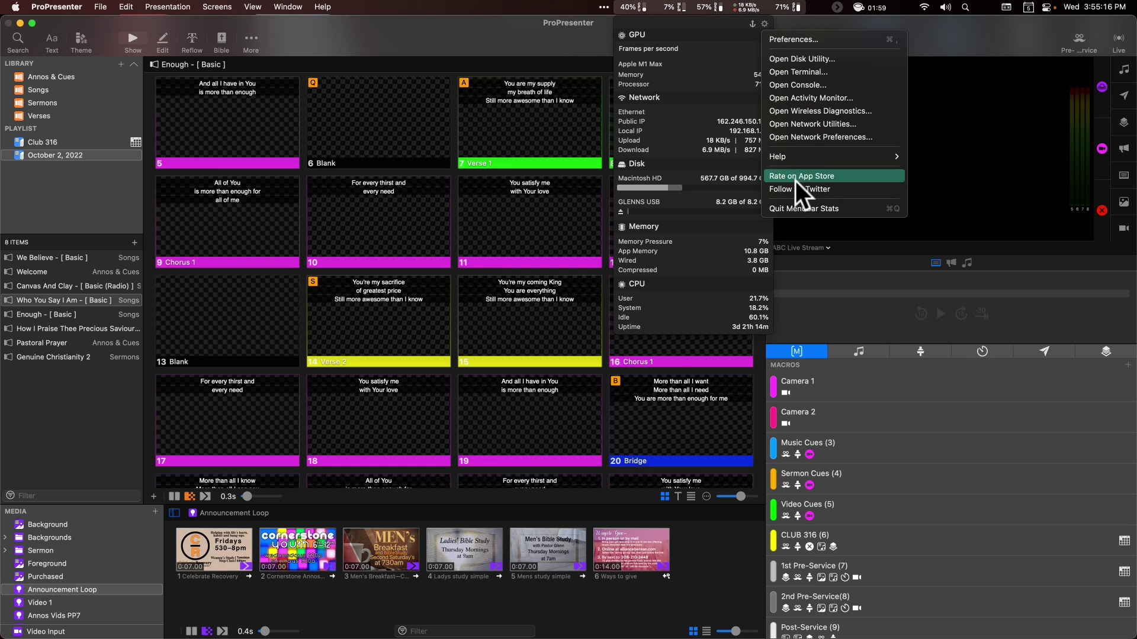
left_click(796, 19)
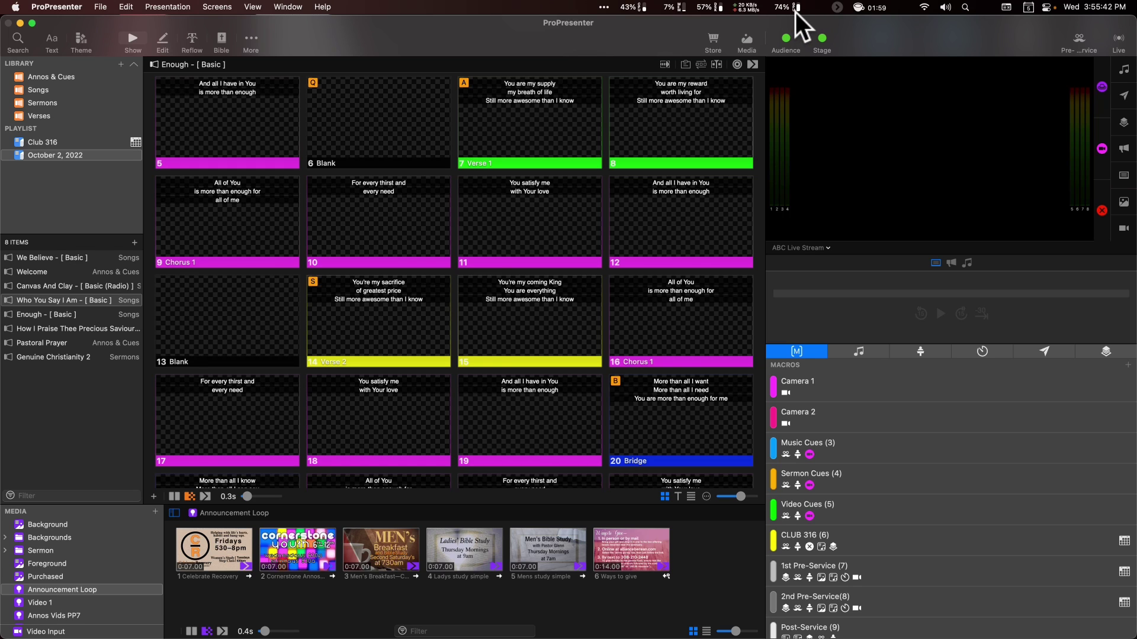
Check the output screen list keeping ABC Live Stream, then open System Preferences Displays from the Dock.
left_click(828, 248)
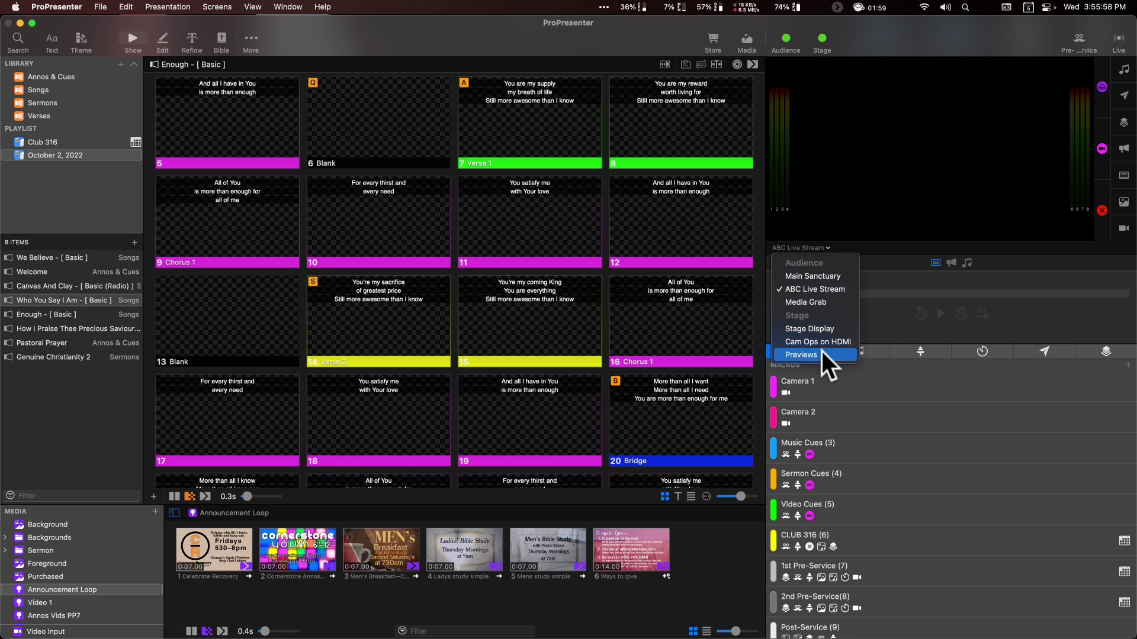
left_click(824, 247)
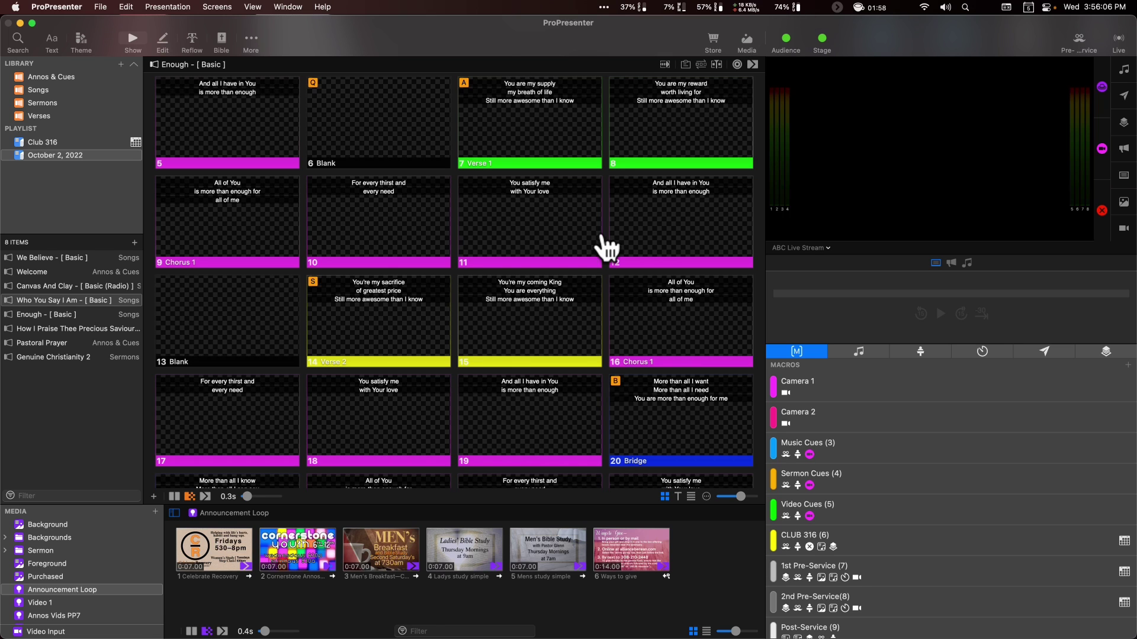
key("super+Tab")
mouse_move(640, 637)
left_click(562, 612)
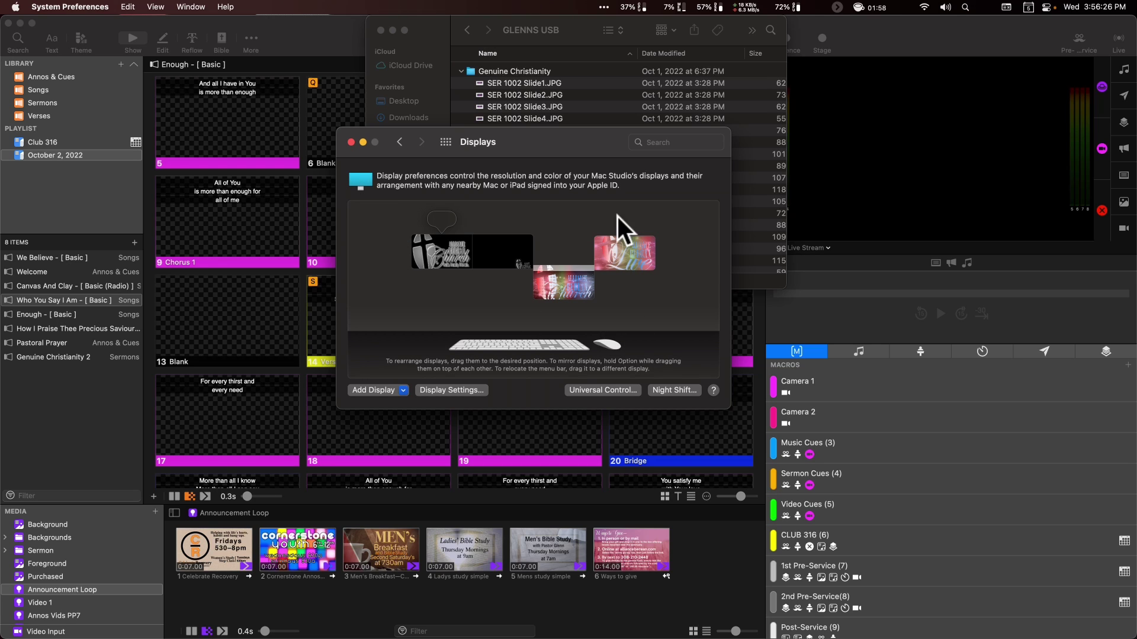
left_click(350, 143)
left_click(798, 37)
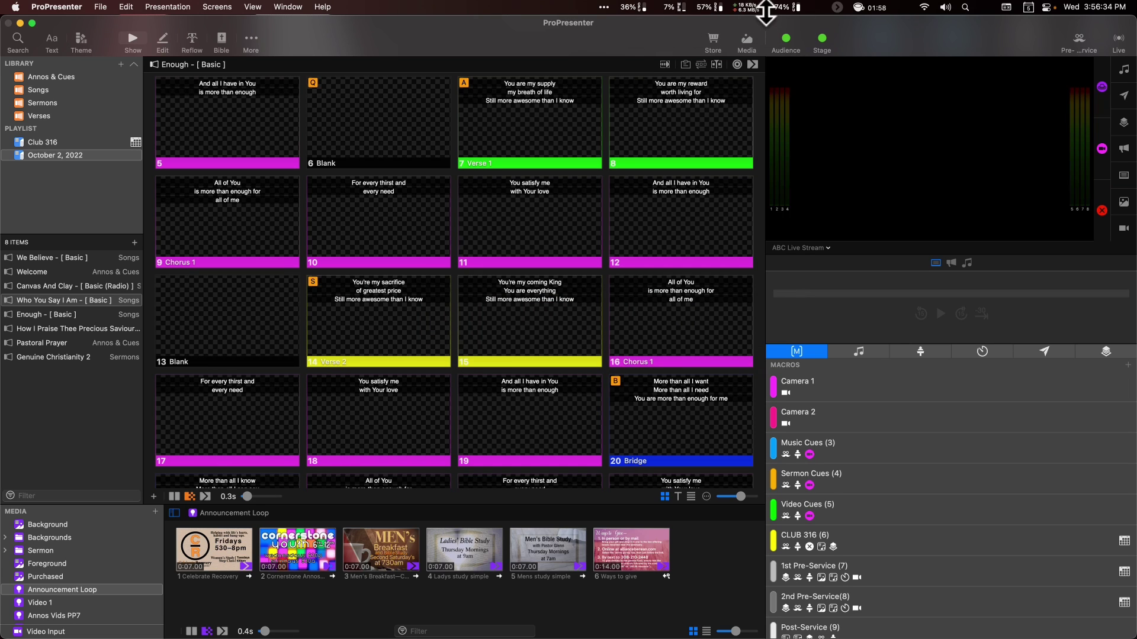
left_click(606, 6)
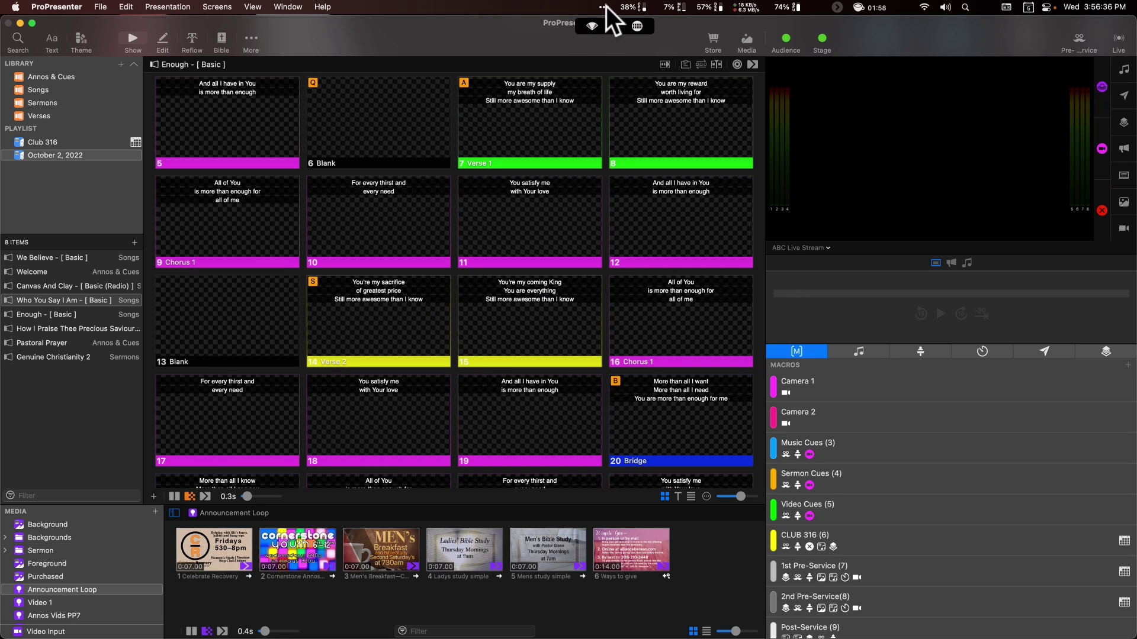
left_click(637, 26)
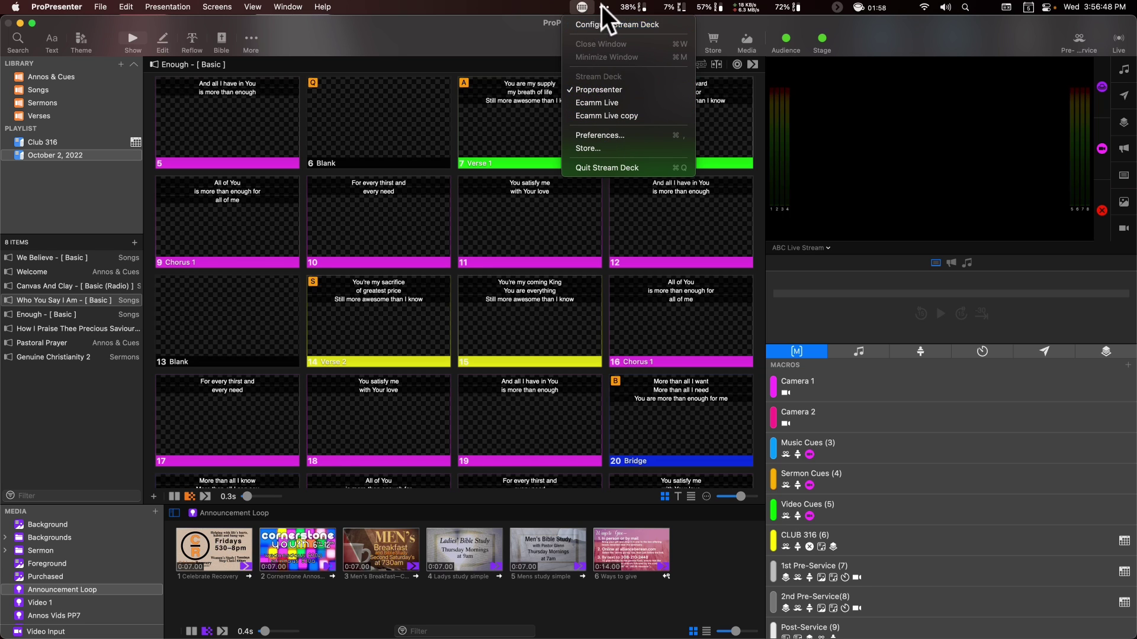
Dismiss the Stream Deck menu to return to the Enough - [ Basic ] slide grid.
key("Escape")
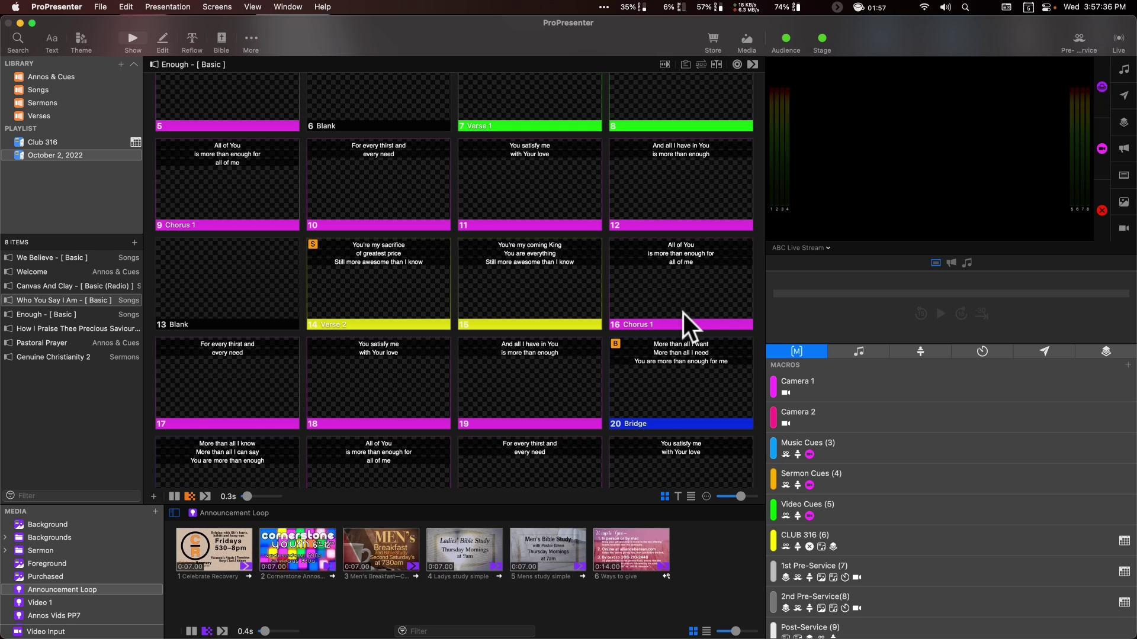
Inspect the right-click options for slides 16 (Chorus 1), 11 and 15 of Enough, then close them.
right_click(683, 313)
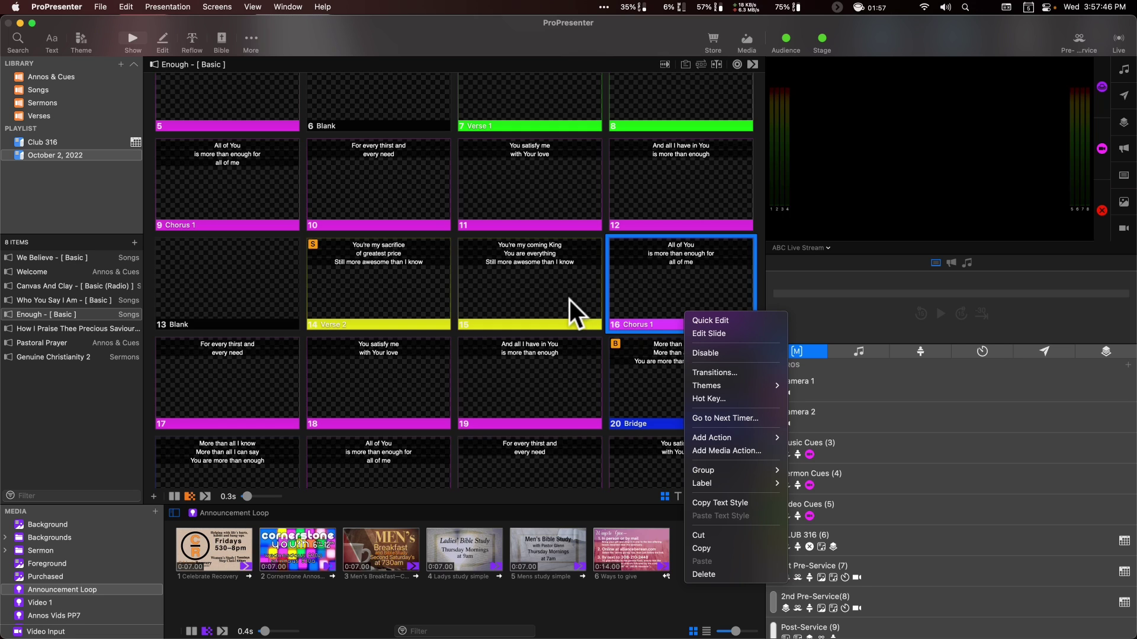
key("Escape")
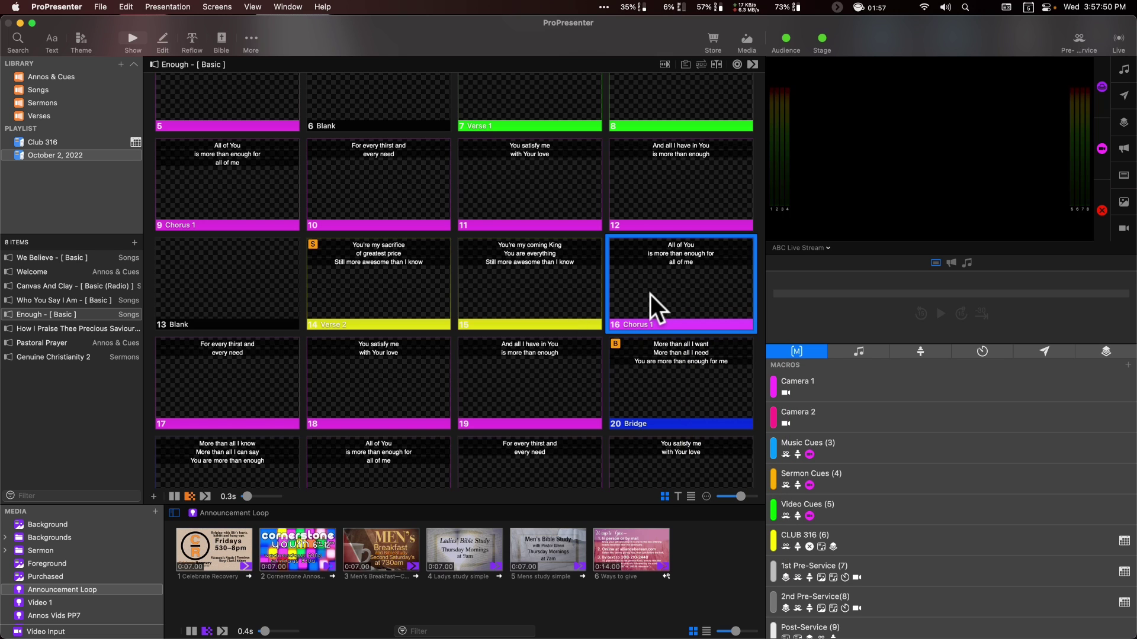
scroll(650, 294, "down", 5)
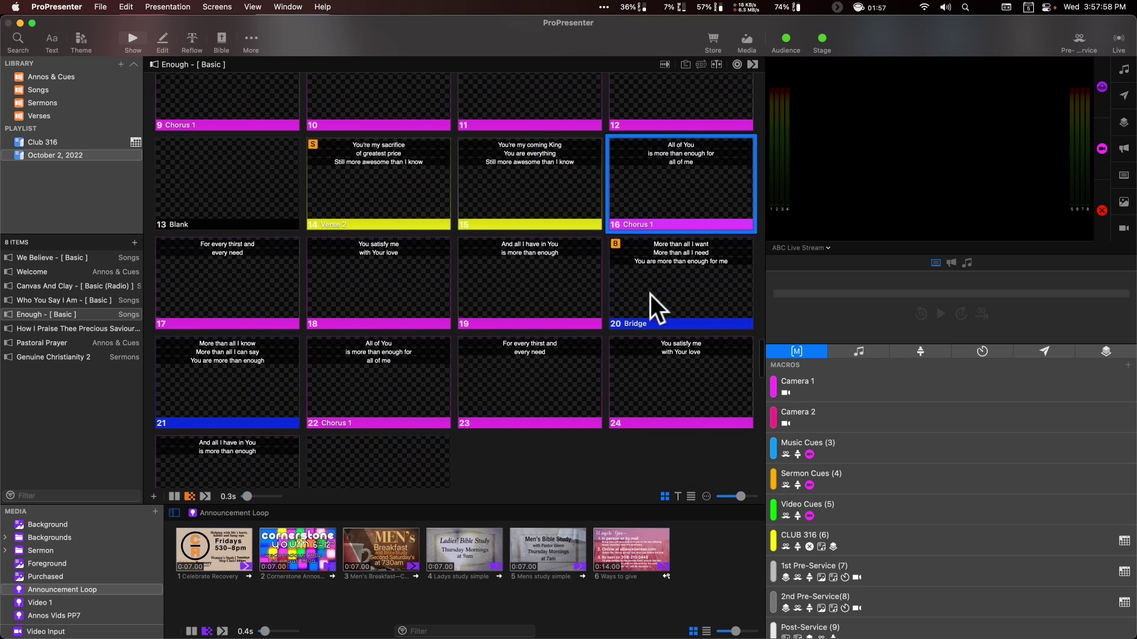
scroll(650, 293, "up", 5)
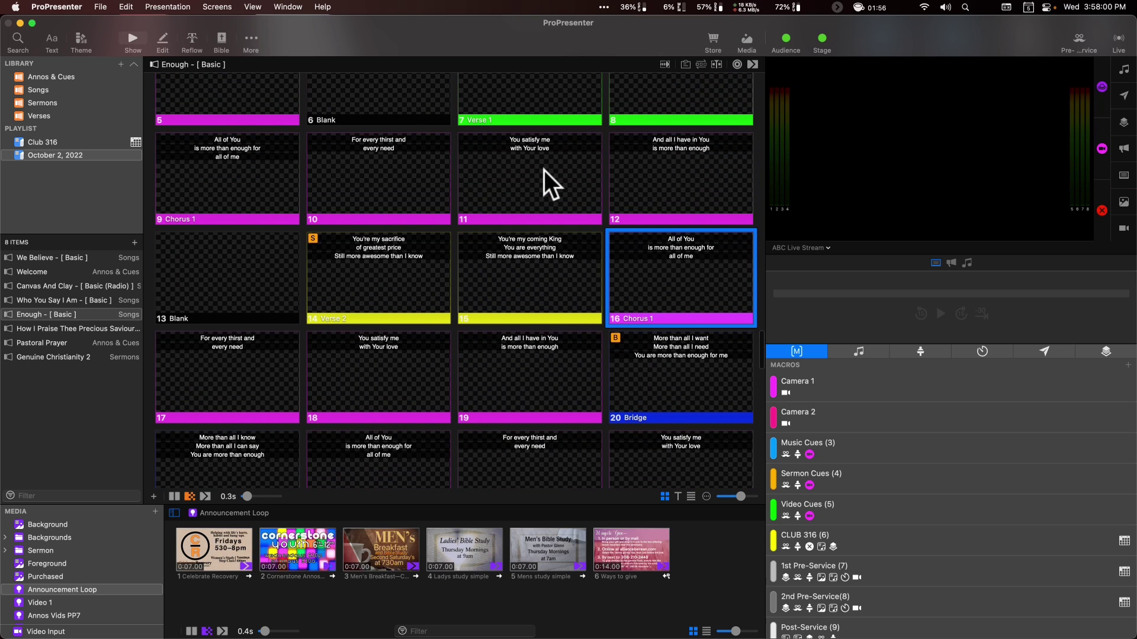
right_click(545, 170)
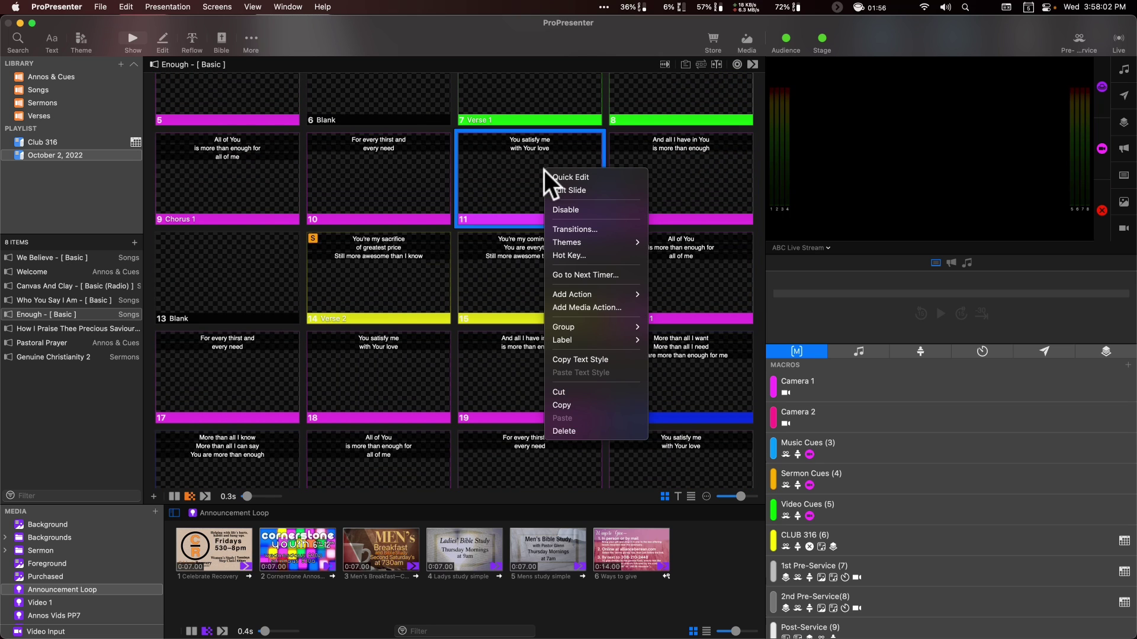
right_click(512, 261)
right_click(512, 261)
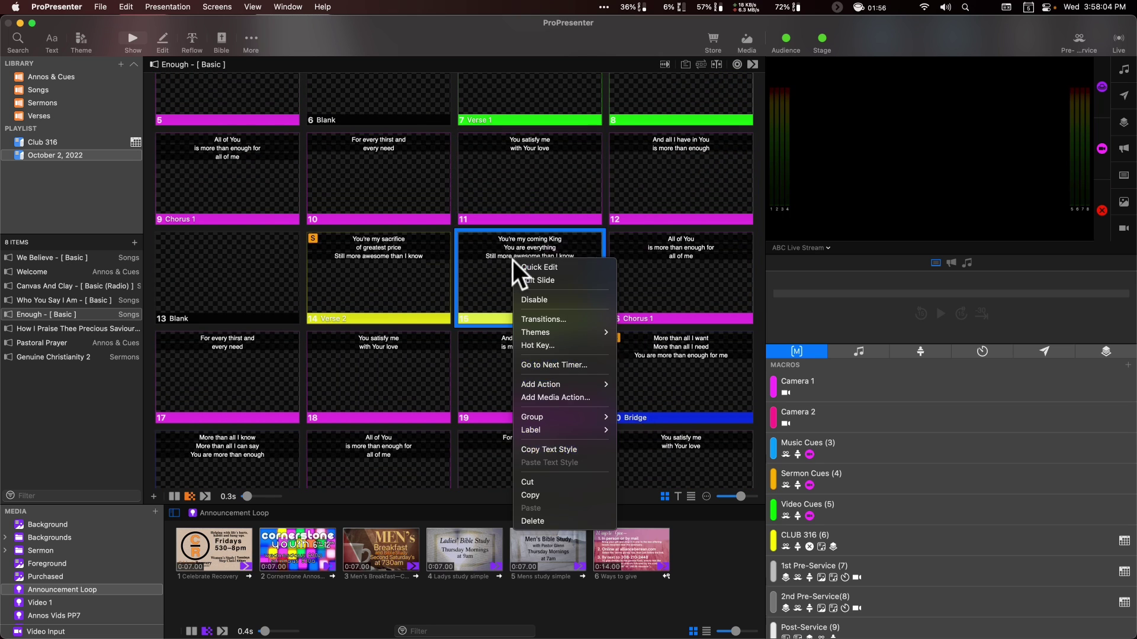
left_click(535, 183)
scroll(535, 183, "down", 5)
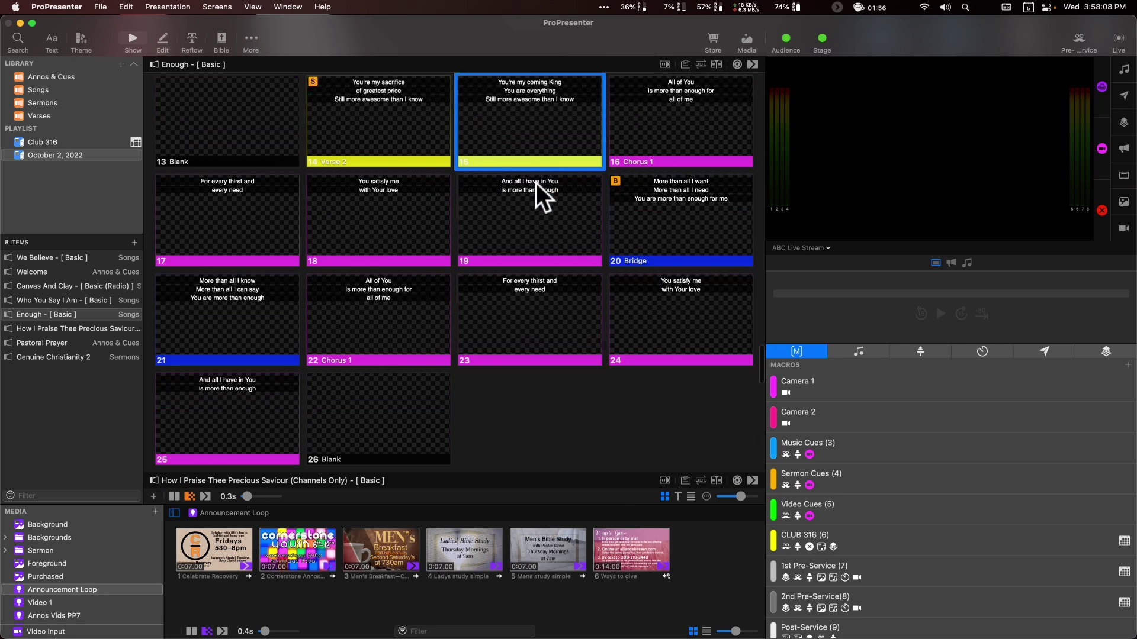
scroll(535, 183, "up", 8)
scroll(535, 183, "up", 2)
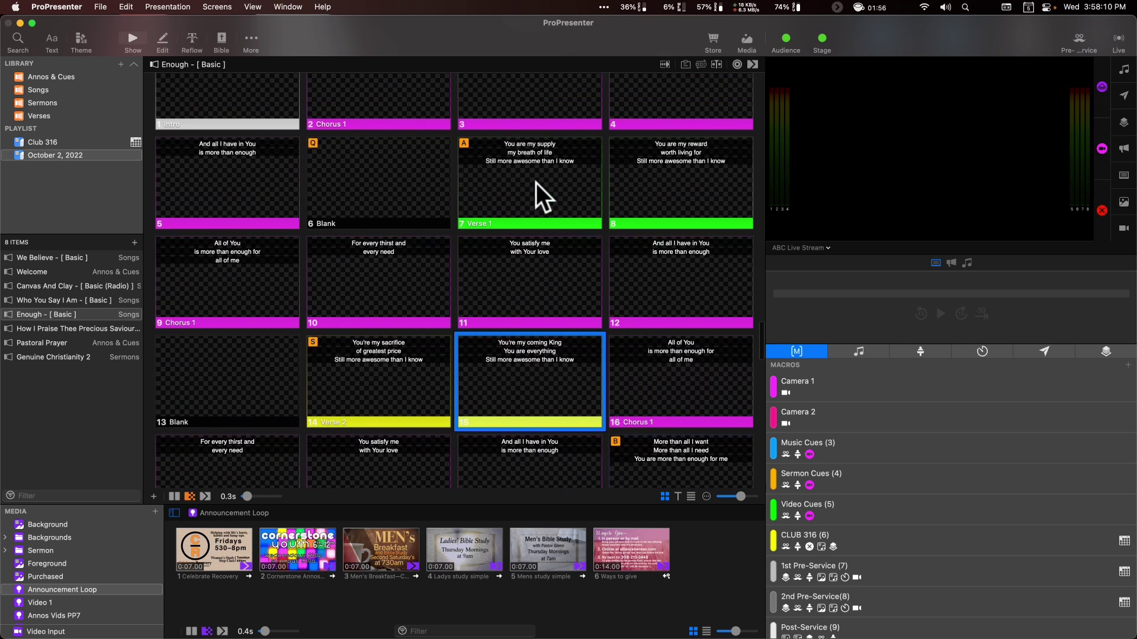
Open System Preferences from the Apple menu and review the Mouse settings.
left_click(16, 6)
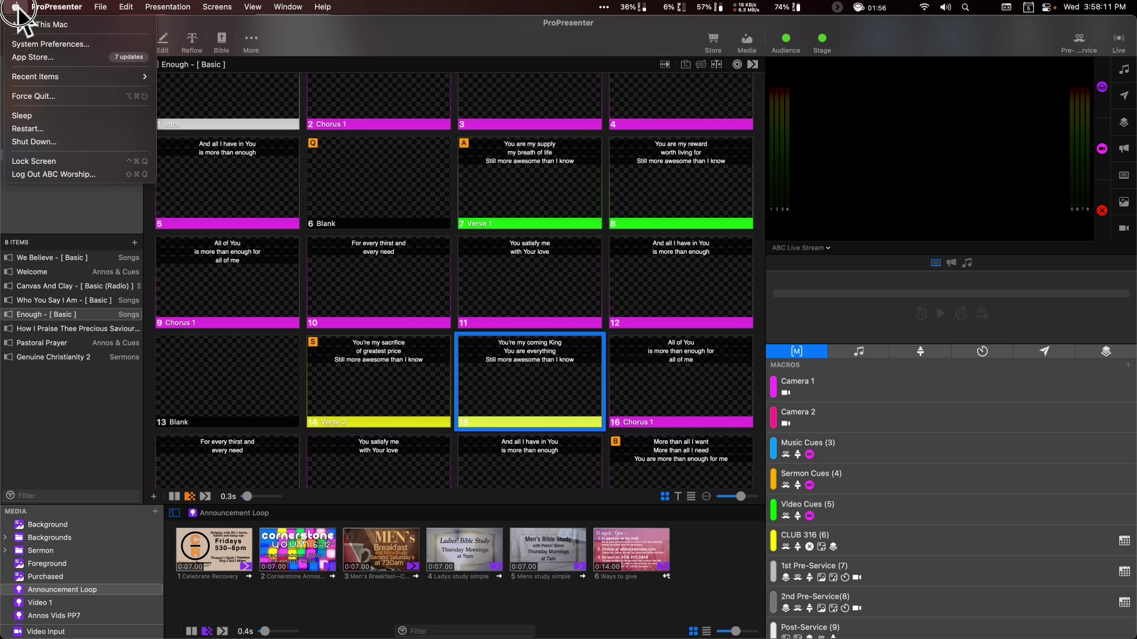
left_click(29, 44)
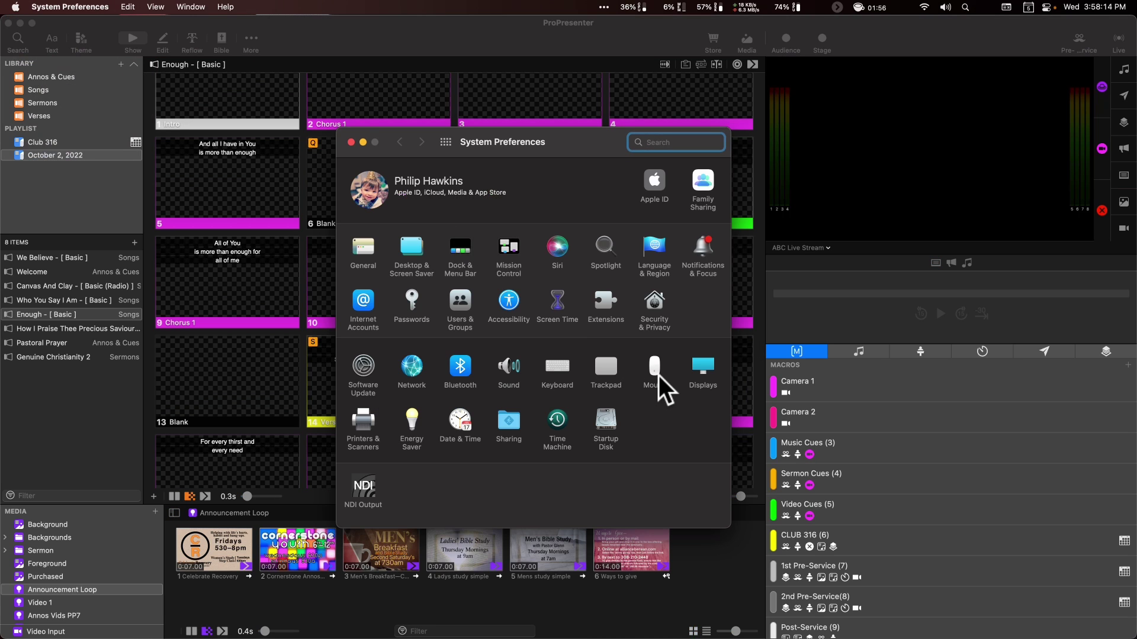
left_click(658, 375)
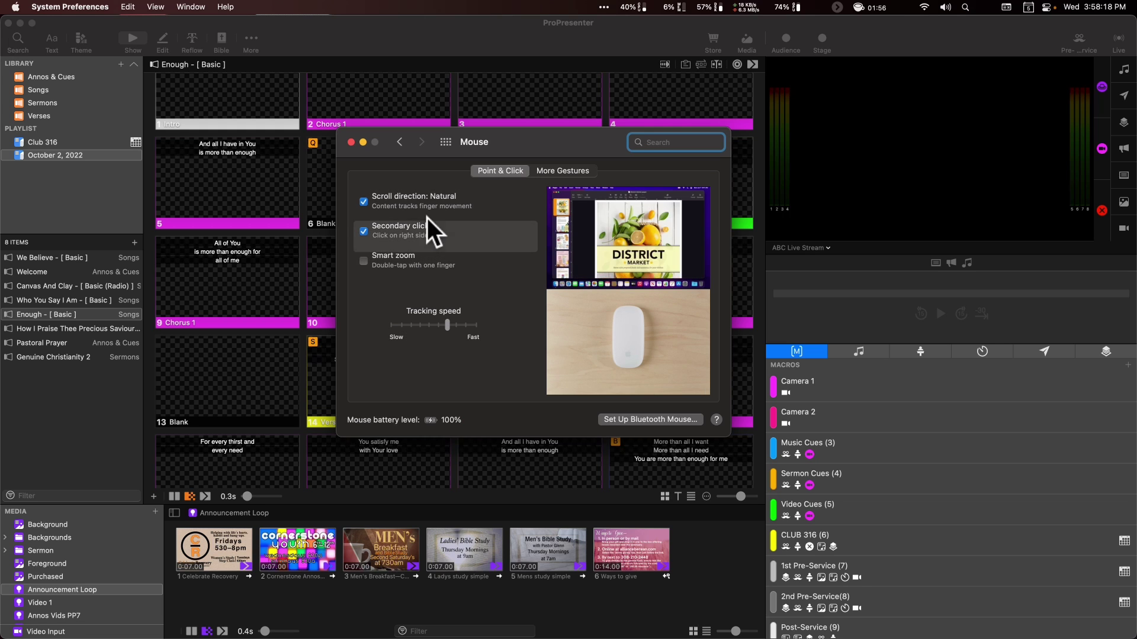
left_click(400, 143)
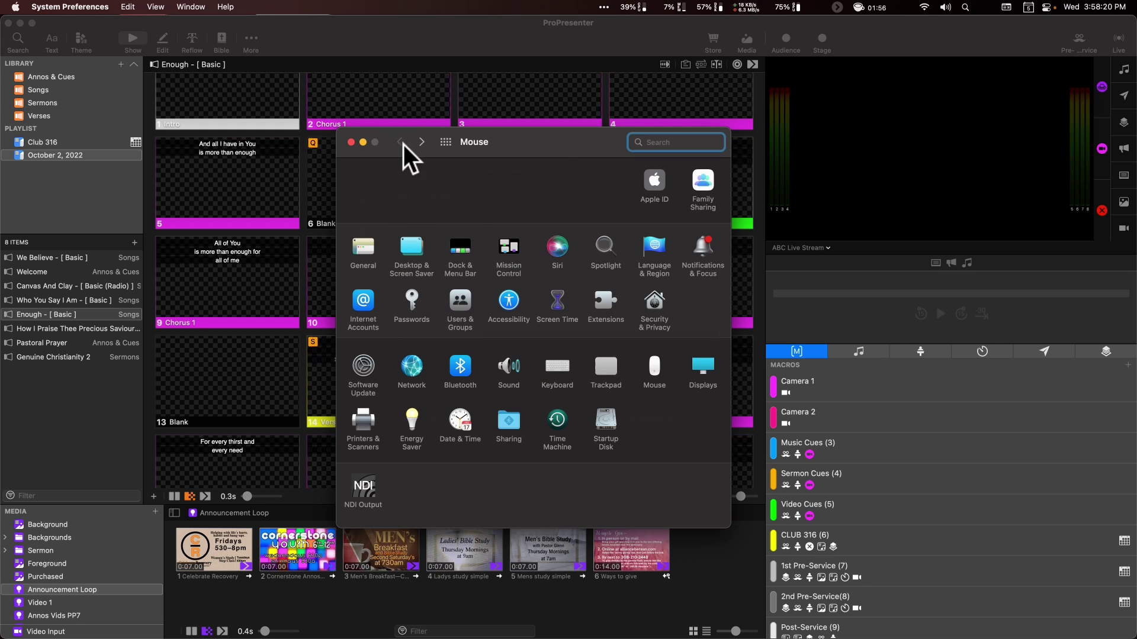
Review Trackpad settings, leaving secondary click as two-finger click, and return to the overview.
left_click(614, 366)
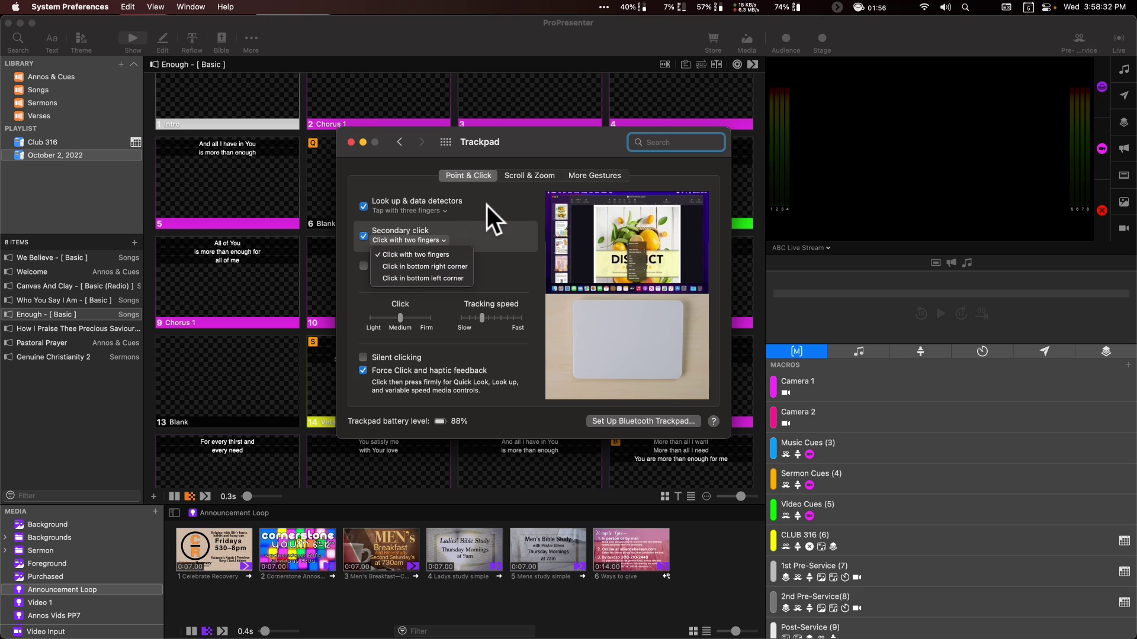
left_click(389, 177)
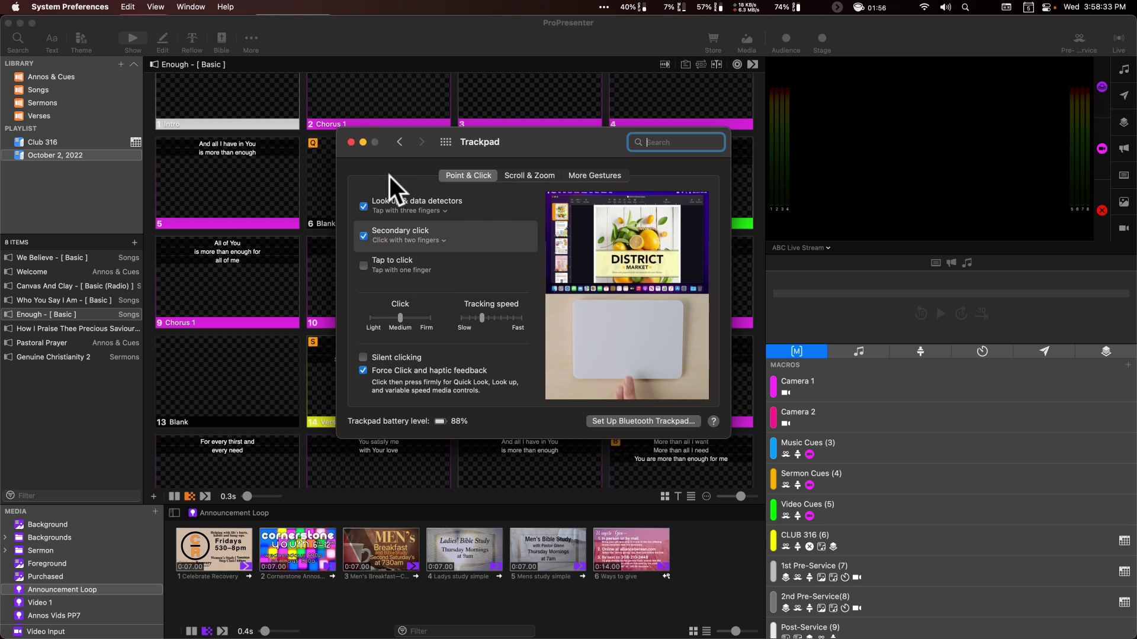
left_click(401, 142)
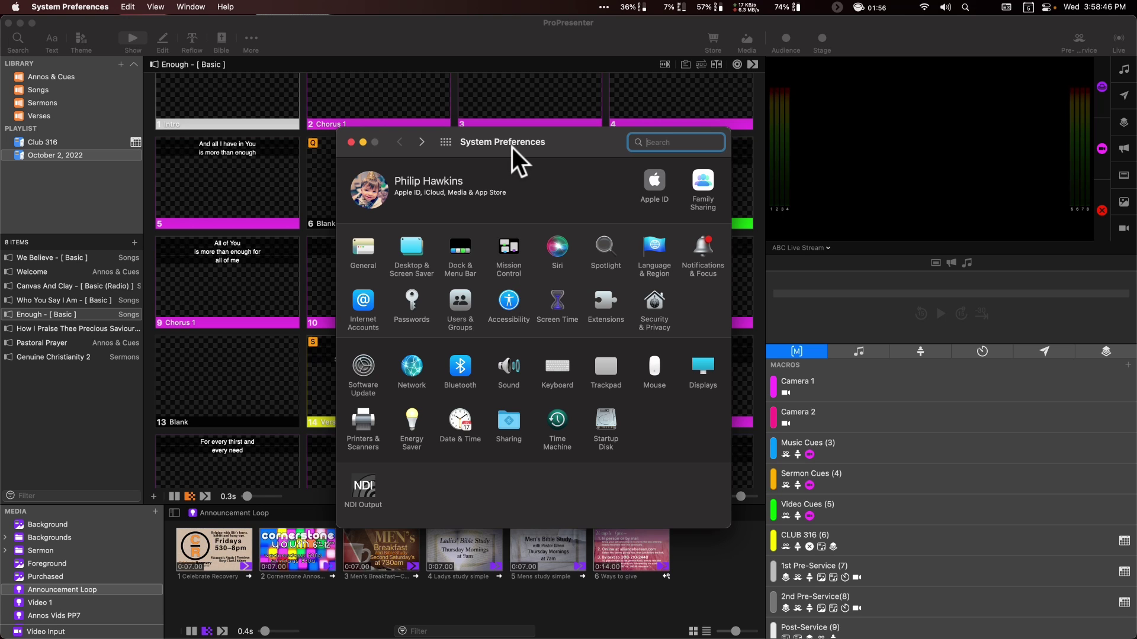
Close the System Preferences window to bring the Enough slide grid back.
left_click(352, 144)
scroll(615, 237, "down", 3)
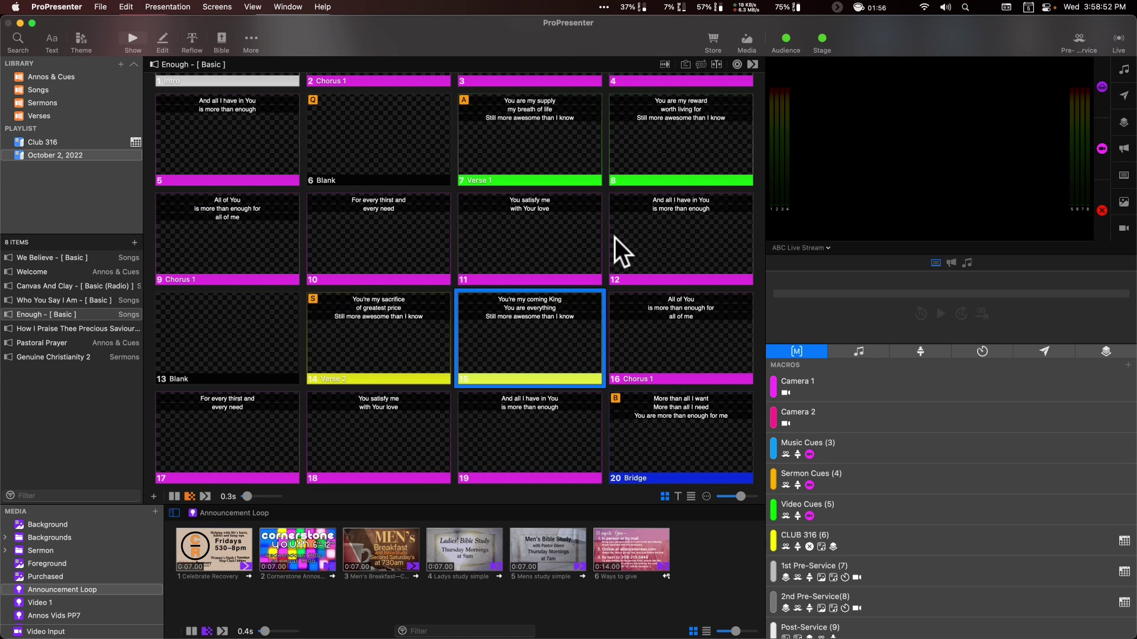